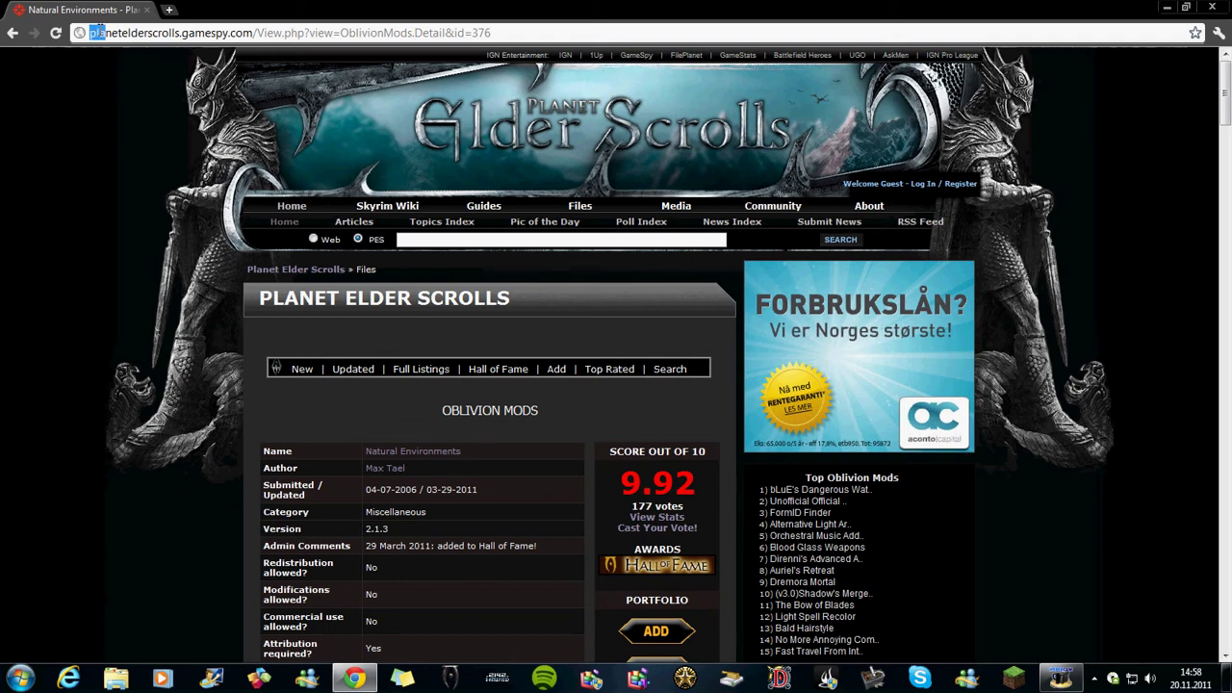
Download Natural_Environments v2.1.3 zip from the Planet Elder Scrolls page's Files section.
{"action": "left_click", "coordinate": [90, 33]}
{"action": "left_click", "coordinate": [88, 33]}
{"action": "scroll", "coordinate": [52, 211], "scroll_direction": "down", "scroll_amount": 1}
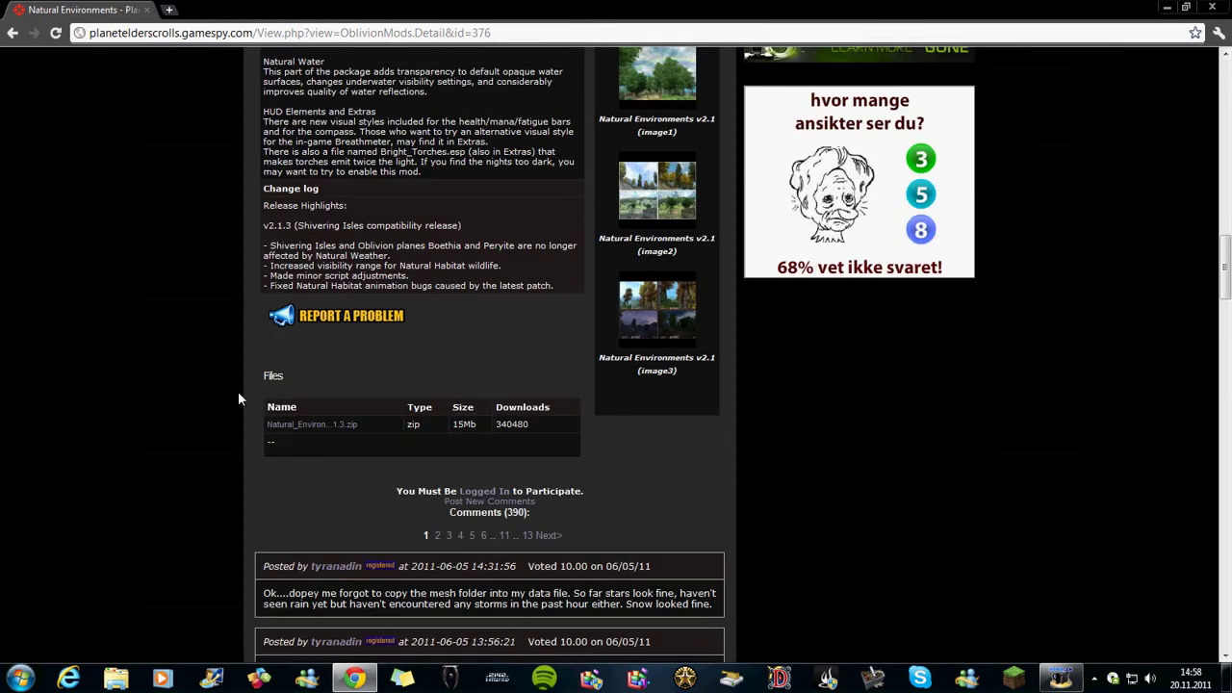
{"action": "left_click", "coordinate": [345, 424]}
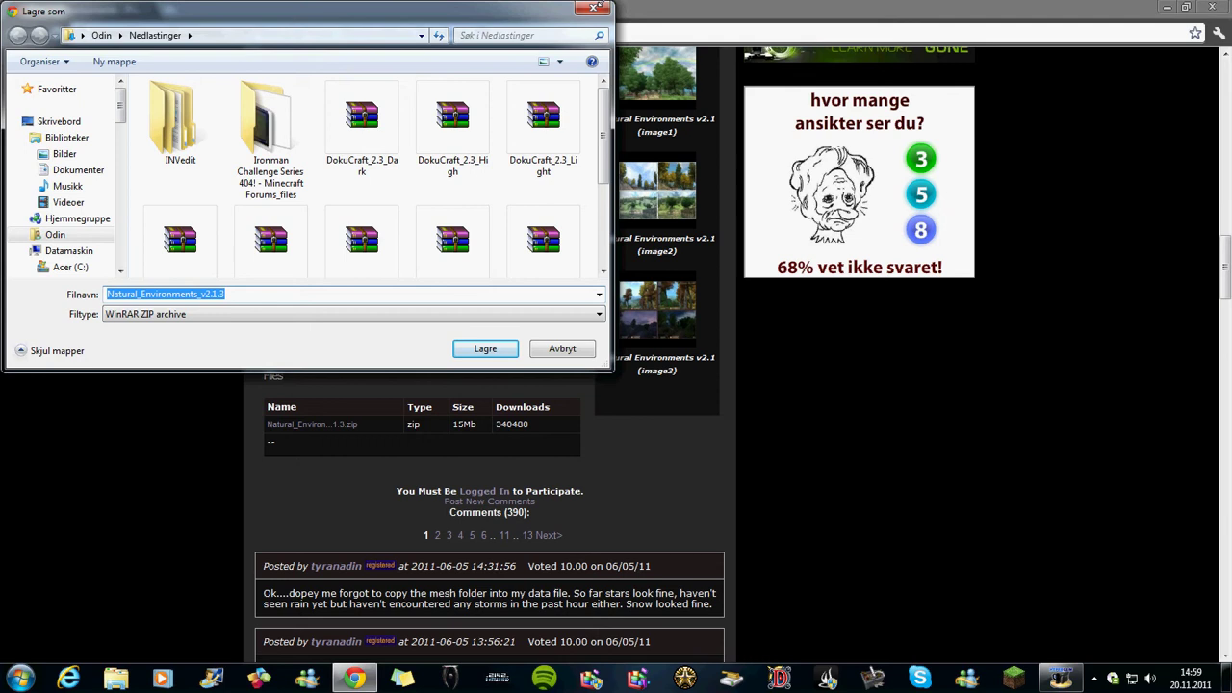
{"action": "left_click", "coordinate": [593, 8]}
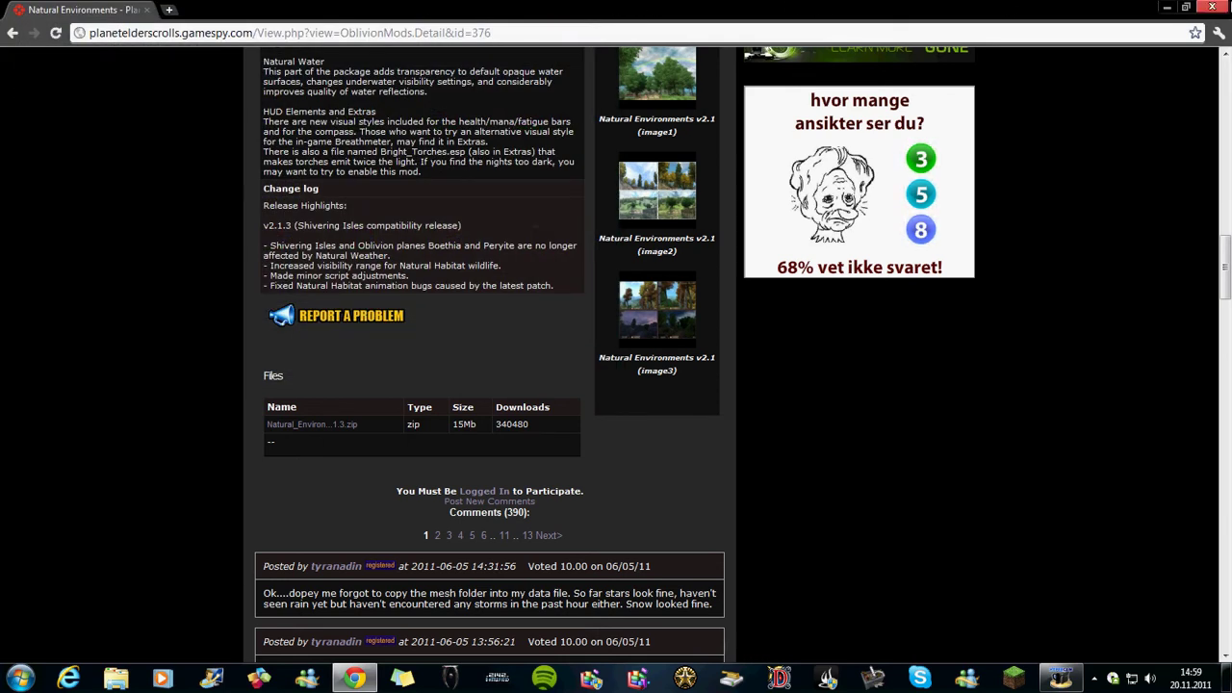
Use WinRAR's Extract files to unpack the zip into Desktop\Natural_Environments_v2.1.3.
{"action": "left_click", "coordinate": [1167, 7]}
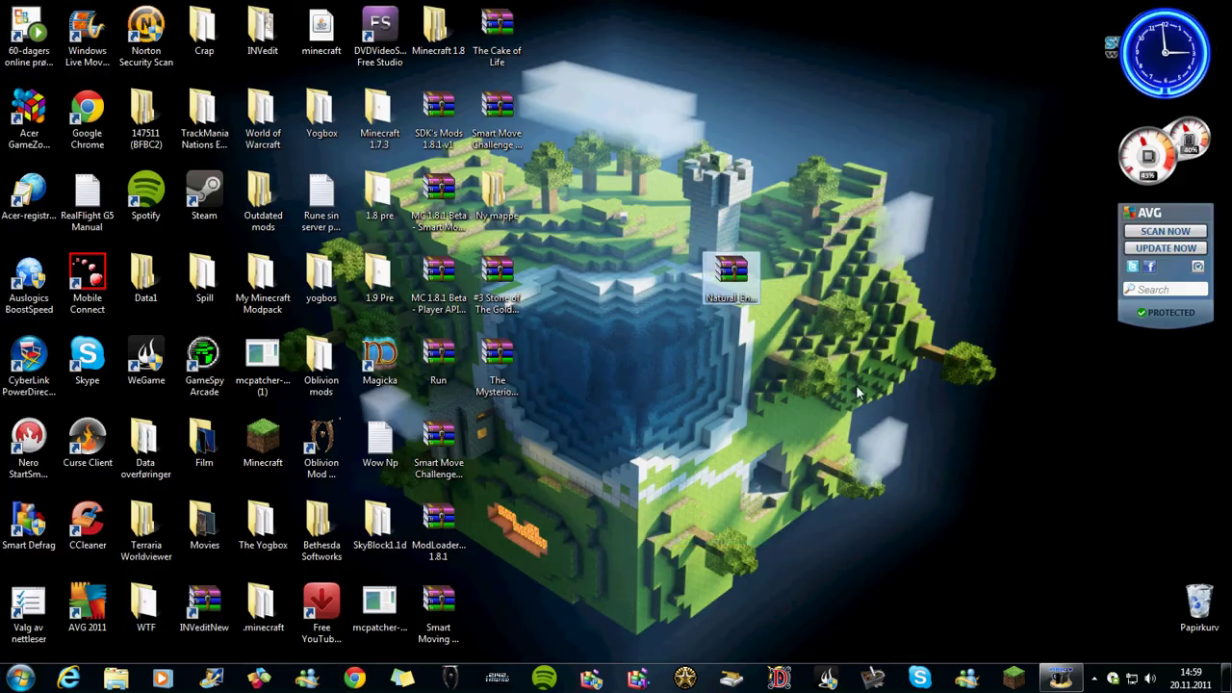
{"action": "double_click", "coordinate": [732, 271]}
{"action": "left_click", "coordinate": [525, 54]}
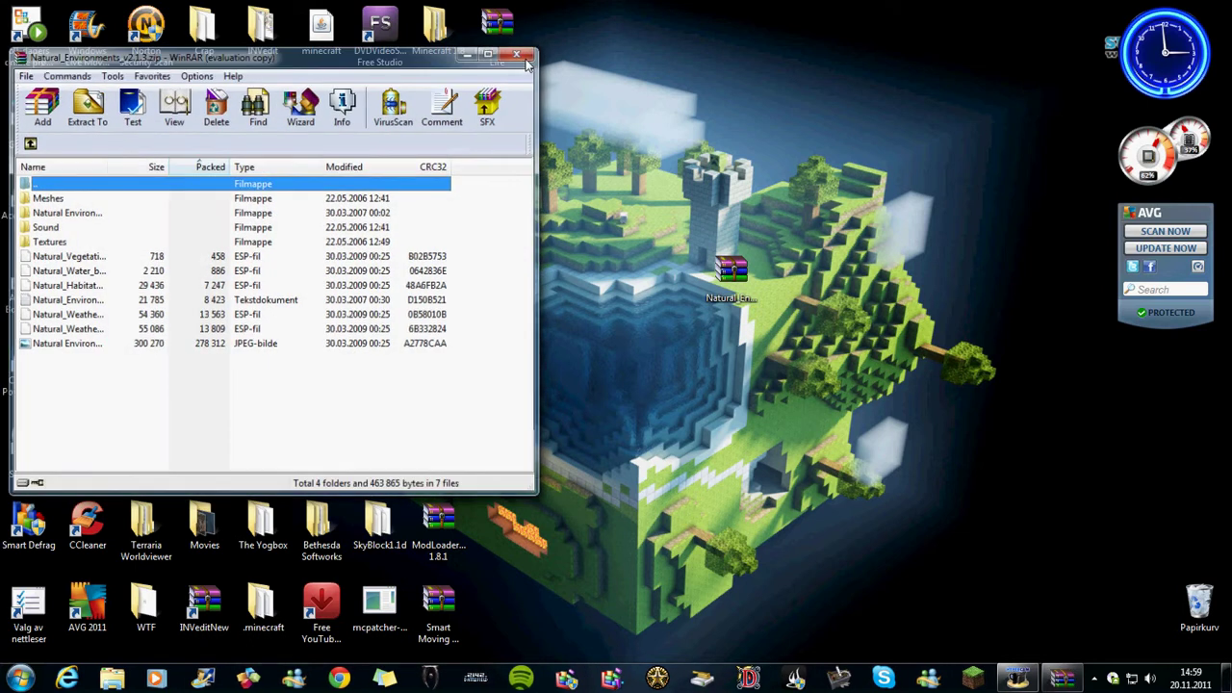
{"action": "right_click", "coordinate": [742, 277]}
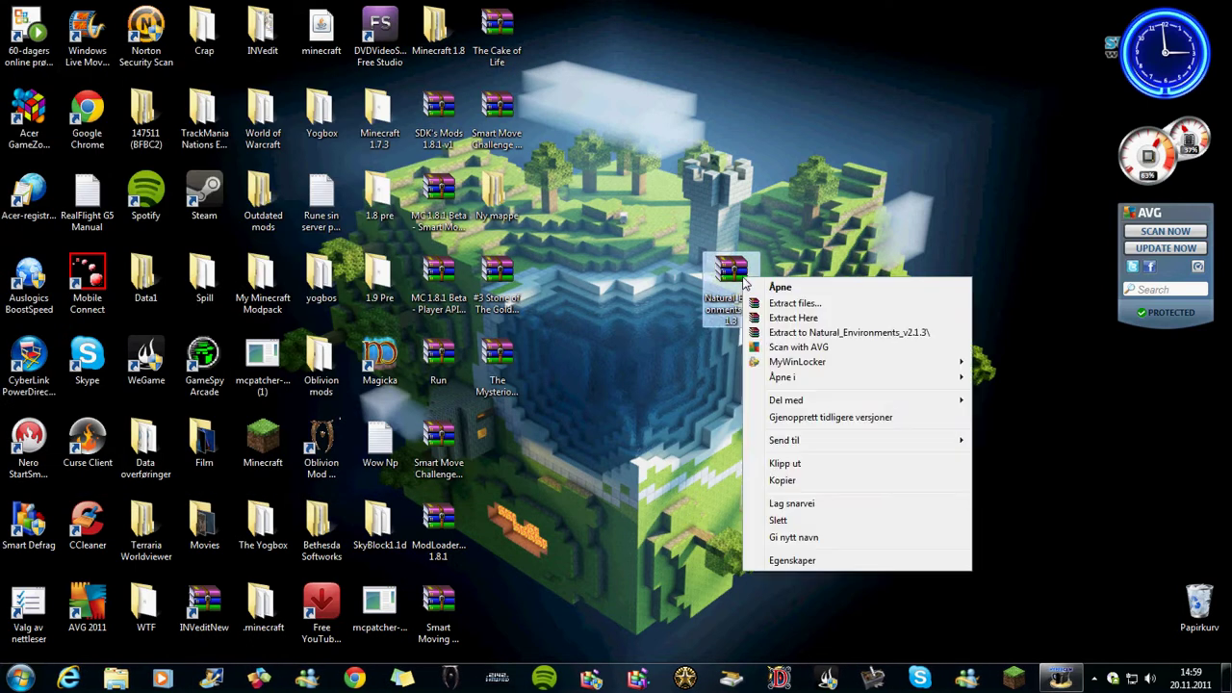
{"action": "left_click", "coordinate": [793, 303]}
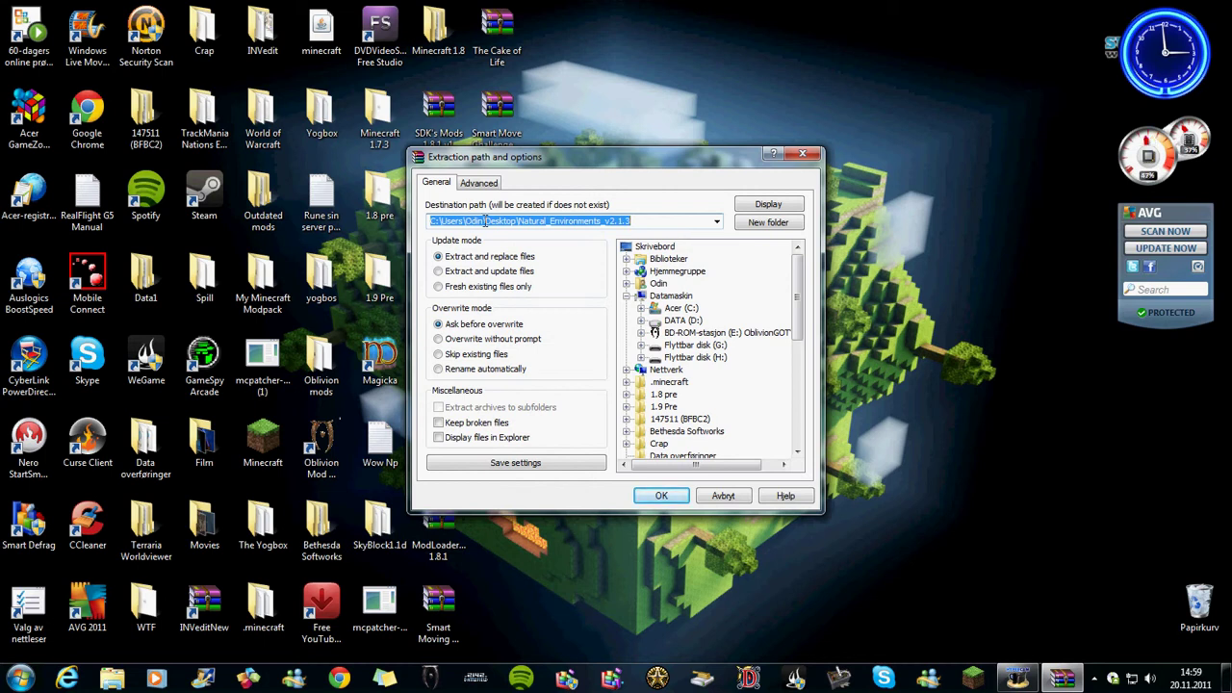
{"action": "left_click", "coordinate": [662, 494]}
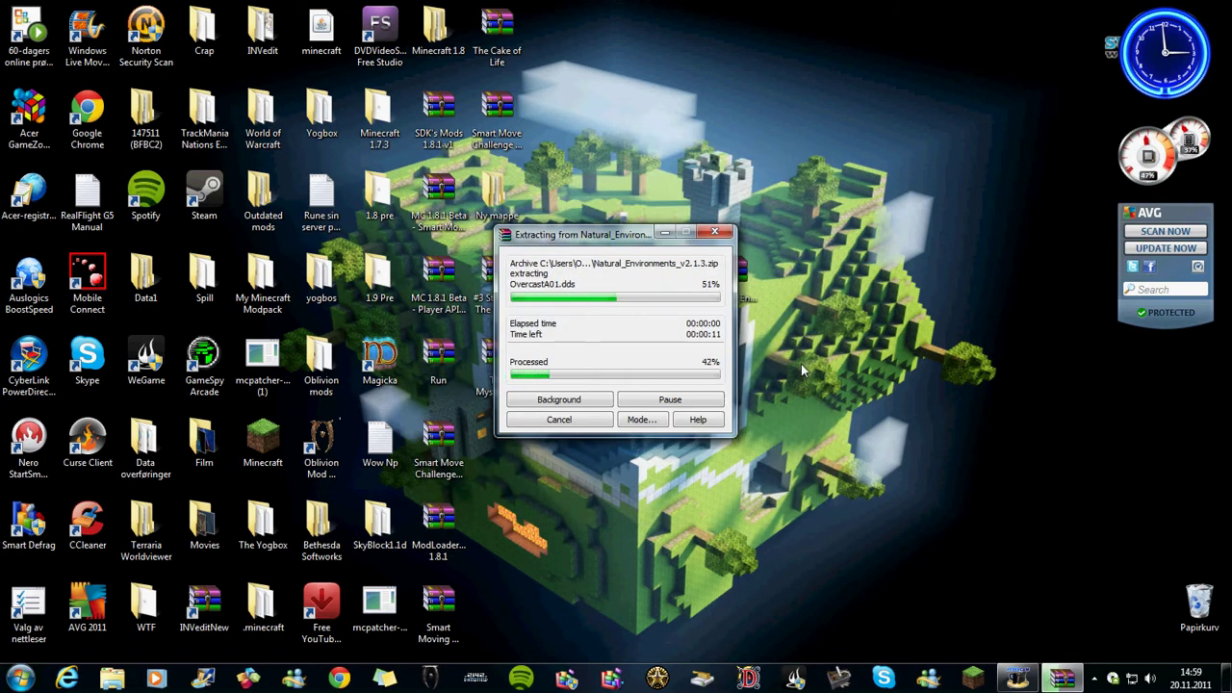
{"action": "left_click_drag", "start_coordinate": [492, 441], "coordinate": [876, 320]}
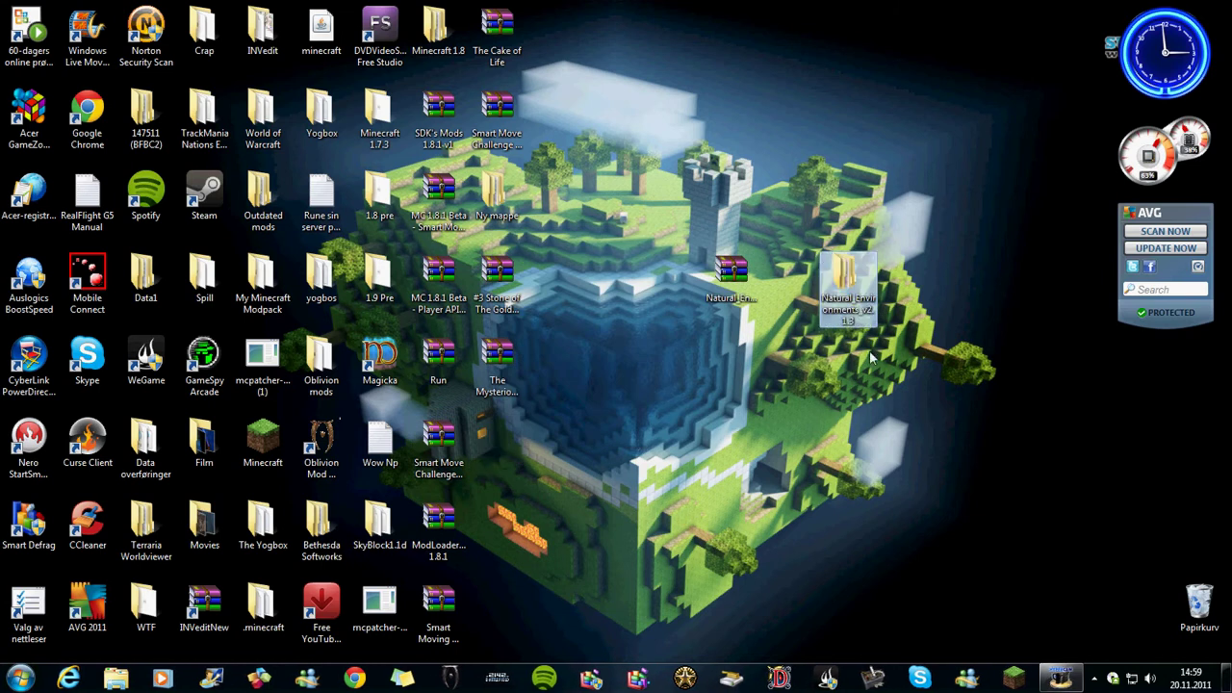
Launch Oblivion Mod Manager, dismiss the limited-user warning, and close that instance.
{"action": "double_click", "coordinate": [332, 445]}
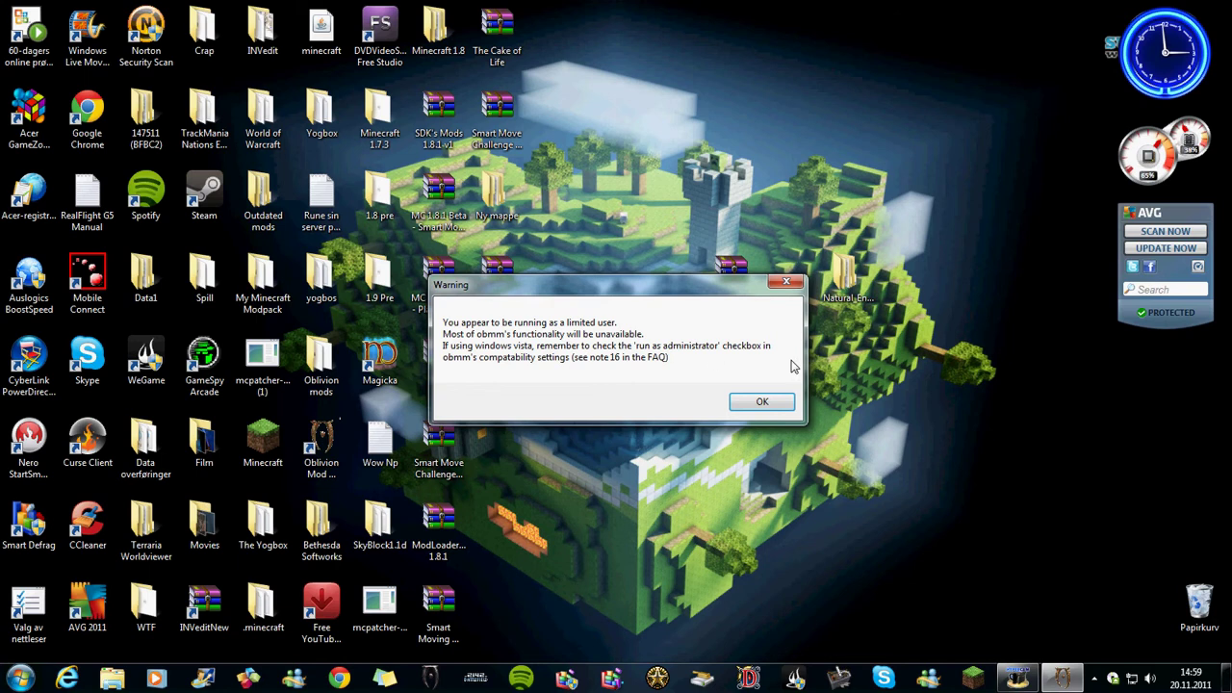
{"action": "left_click", "coordinate": [746, 402]}
{"action": "left_click_drag", "start_coordinate": [317, 88], "coordinate": [780, 149]}
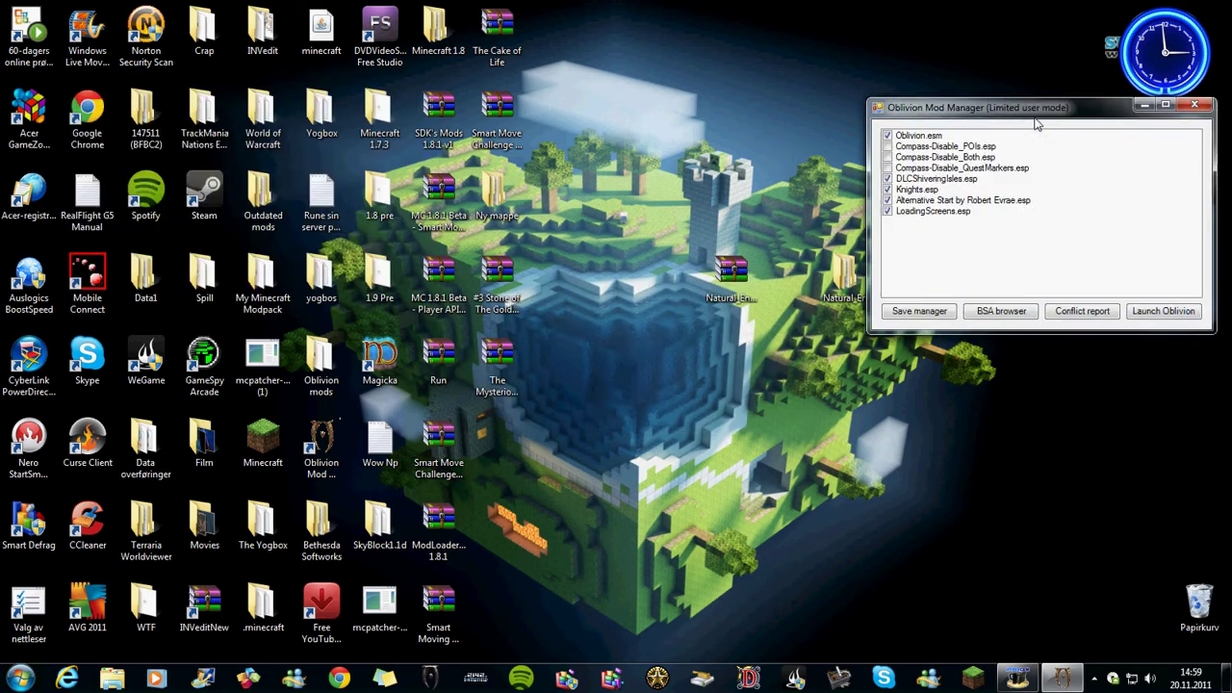
{"action": "left_click", "coordinate": [870, 146]}
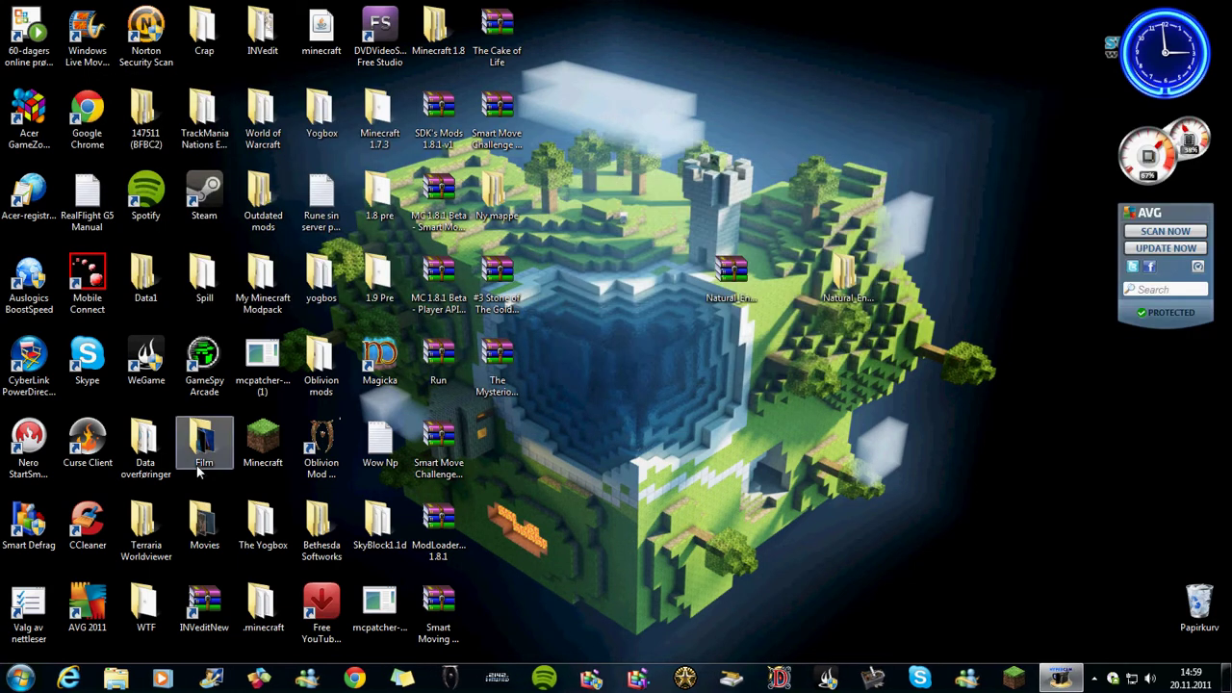
Relaunch the manager as administrator, answering Ja to the virtual store warning.
{"action": "right_click", "coordinate": [304, 438]}
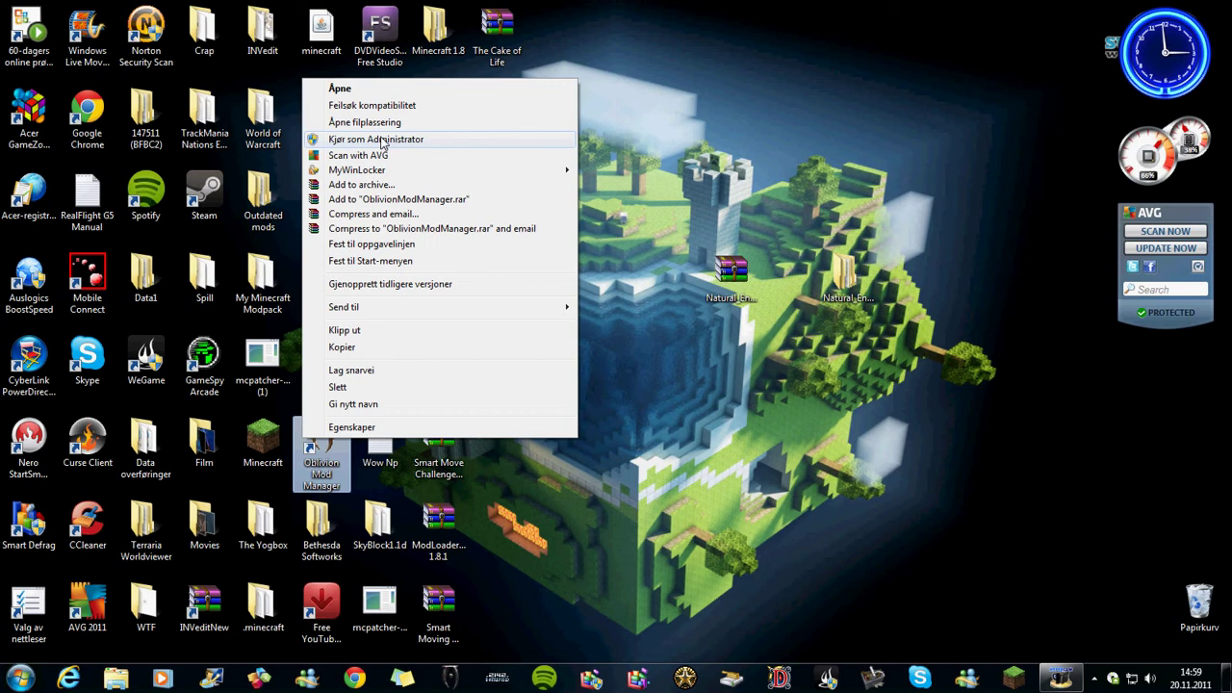
{"action": "left_click", "coordinate": [383, 141]}
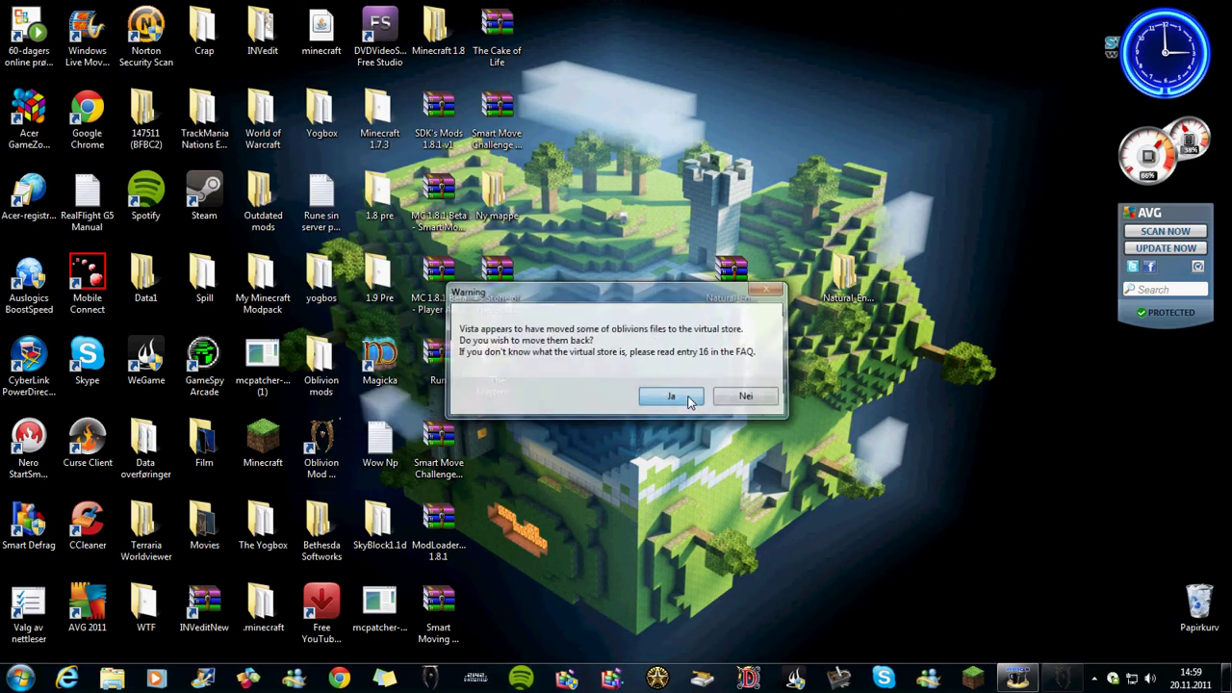
{"action": "left_click", "coordinate": [689, 402]}
{"action": "left_click_drag", "start_coordinate": [308, 99], "coordinate": [446, 107]}
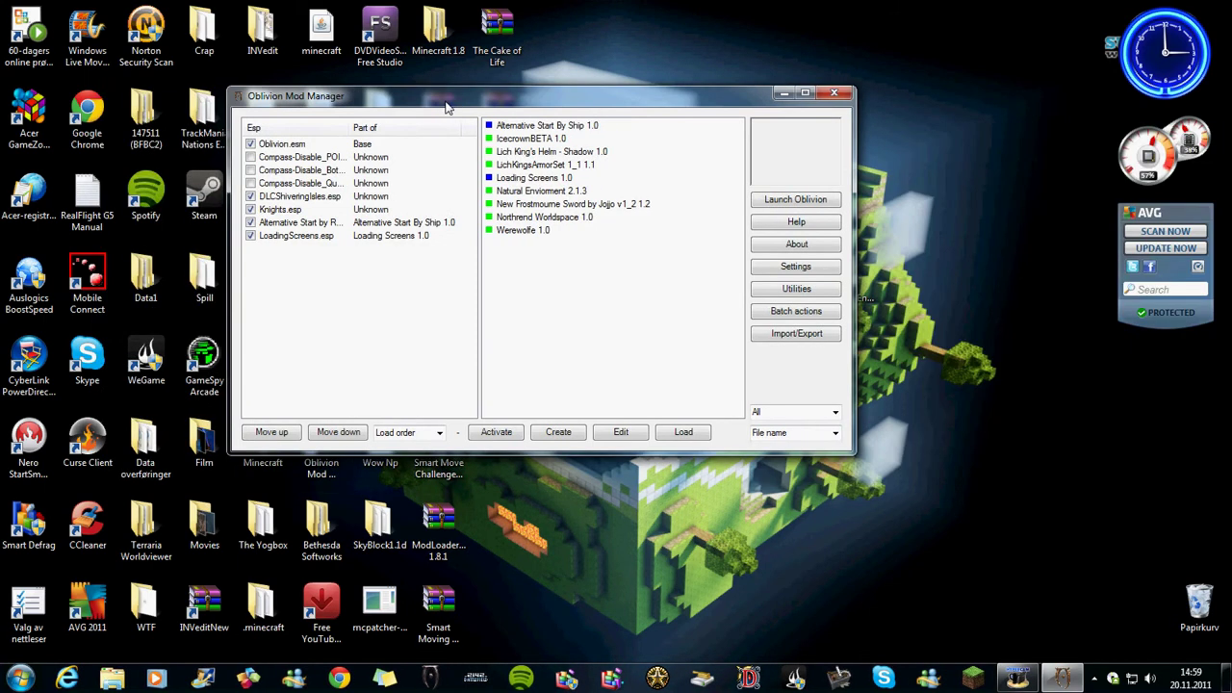
Create a new omod named 'Natural Enviorment' with version number 2.1.3.
{"action": "left_click", "coordinate": [552, 195]}
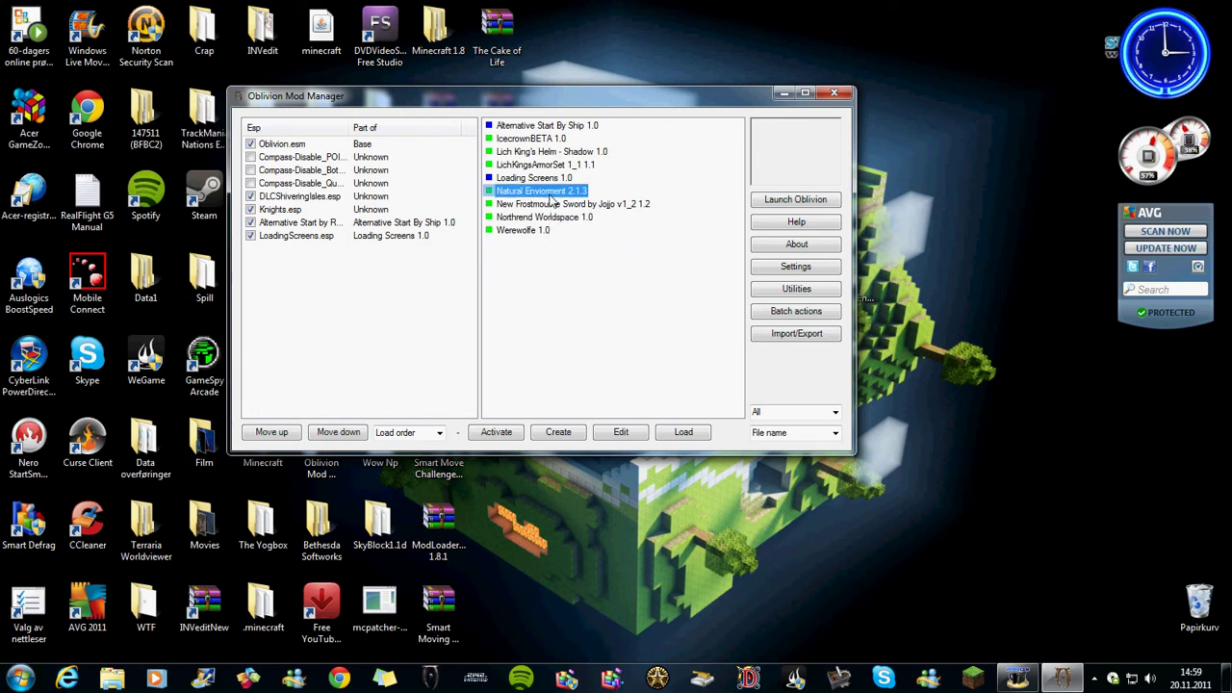
{"action": "left_click", "coordinate": [563, 435]}
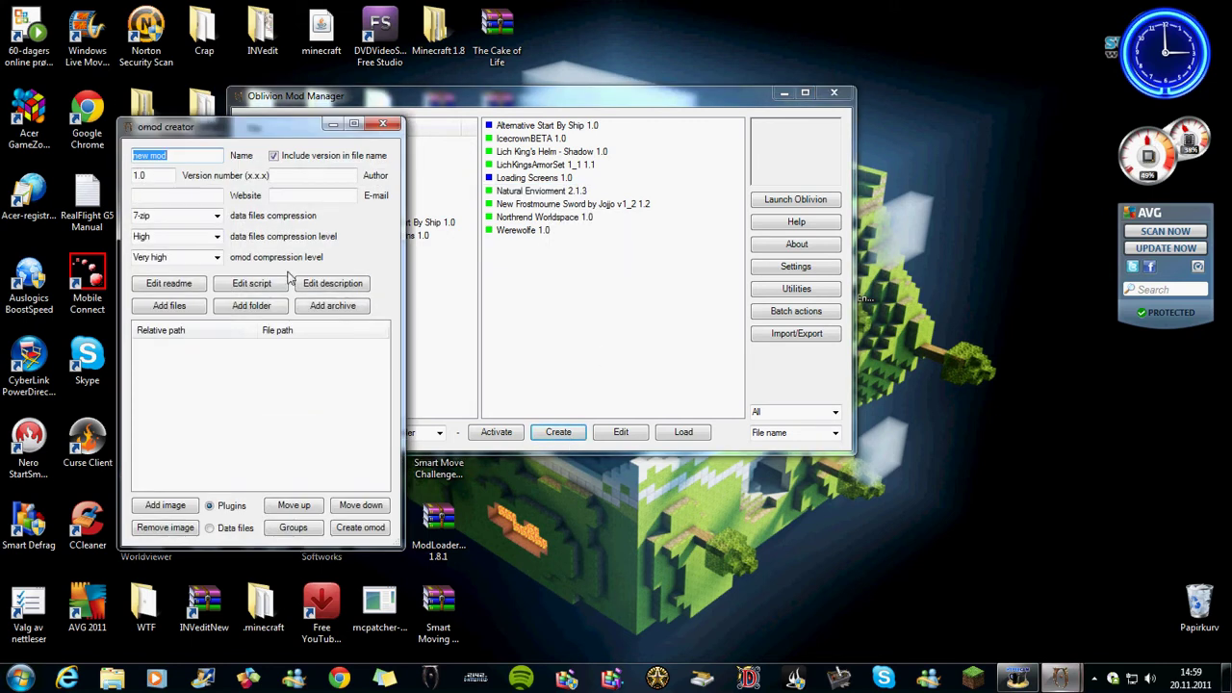
{"action": "type", "text": "Natural Eviorment"}
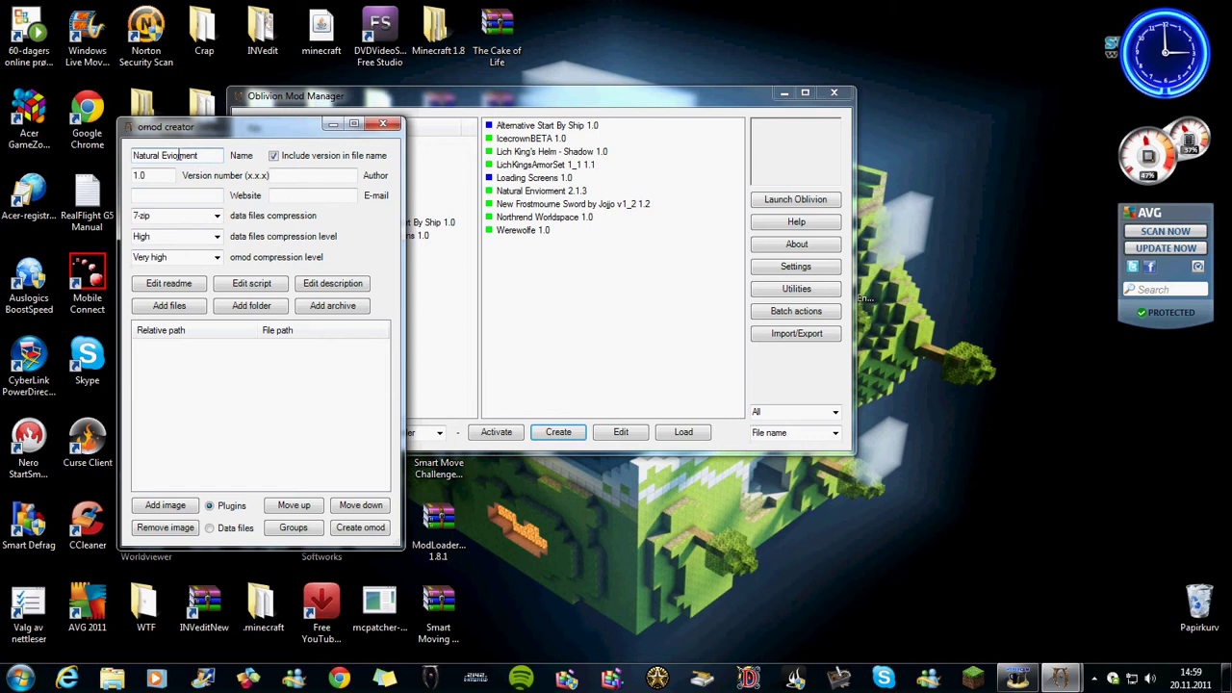
{"action": "left_click", "coordinate": [182, 196]}
{"action": "left_click", "coordinate": [188, 198]}
{"action": "left_click", "coordinate": [150, 174]}
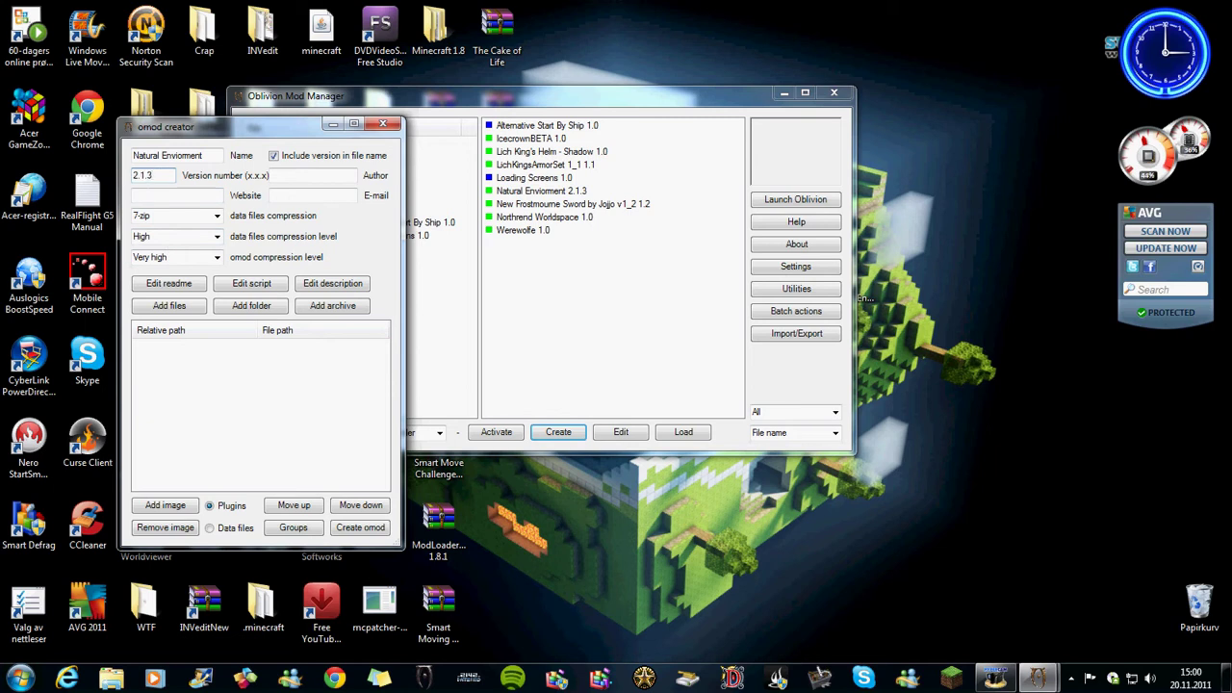
Add the Natural_Environments_v2.1.3 folder's files, accepting the esp-in-subfolders warning.
{"action": "left_click", "coordinate": [253, 306]}
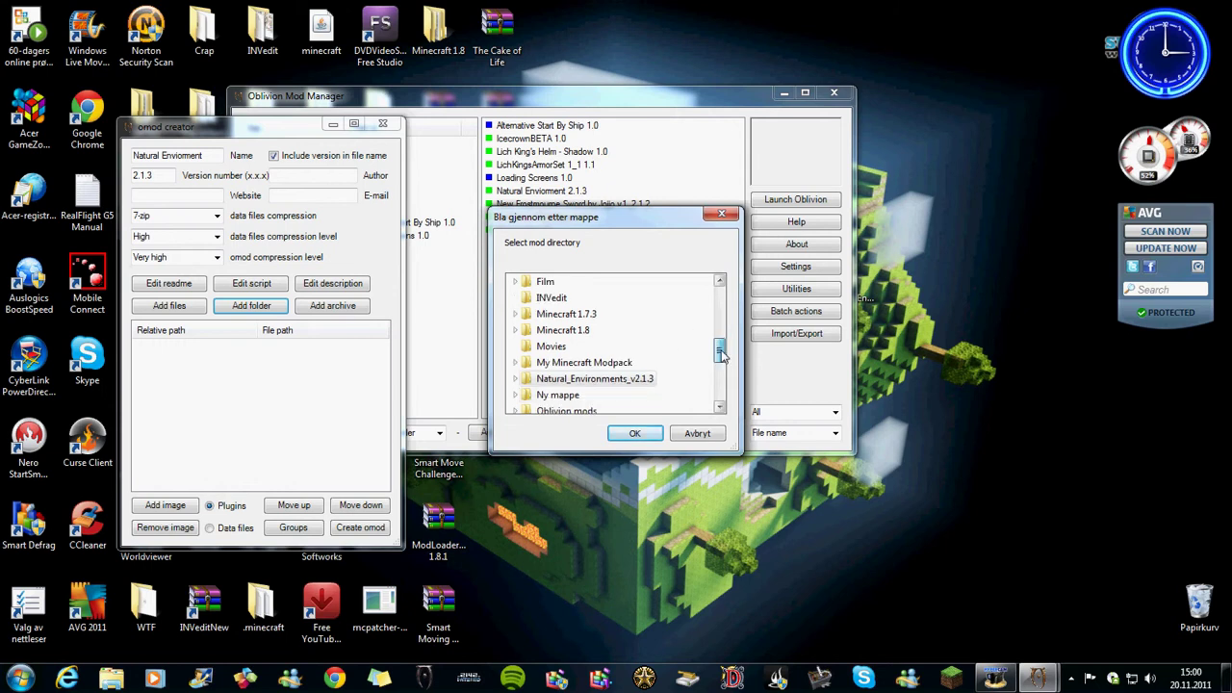
{"action": "mouse_move", "coordinate": [721, 354]}
{"action": "left_mouse_down"}
{"action": "mouse_move", "coordinate": [723, 344]}
{"action": "mouse_move", "coordinate": [723, 361]}
{"action": "left_mouse_up"}
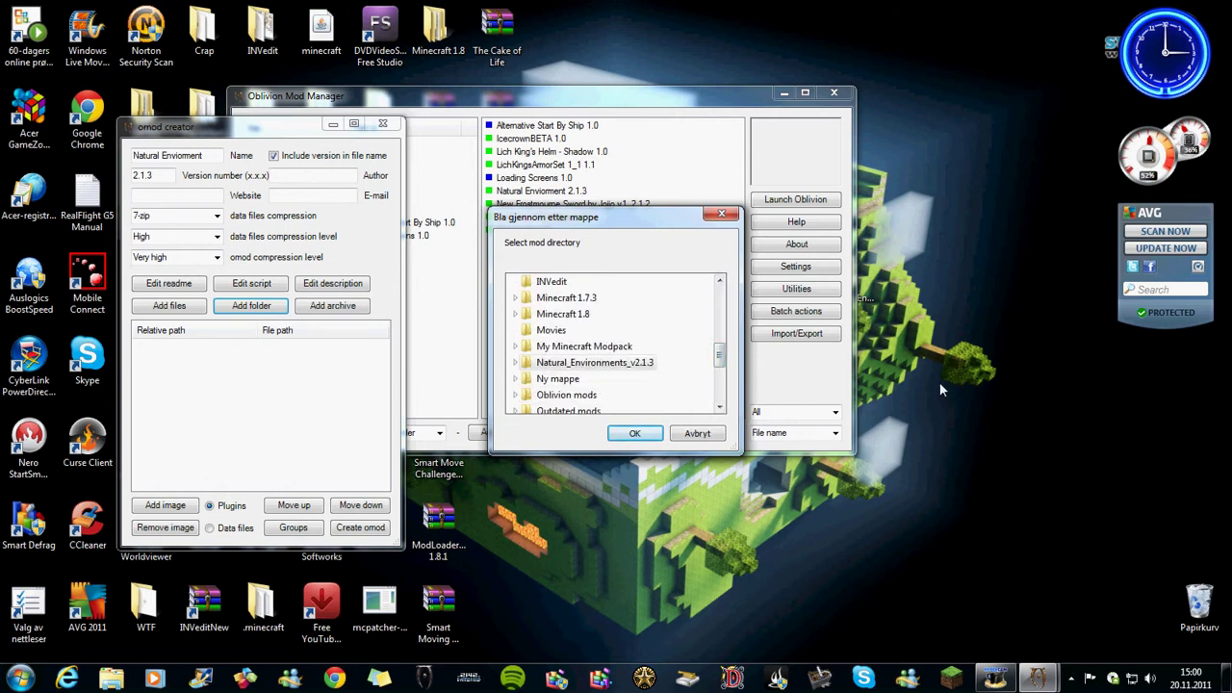
{"action": "left_click", "coordinate": [594, 363]}
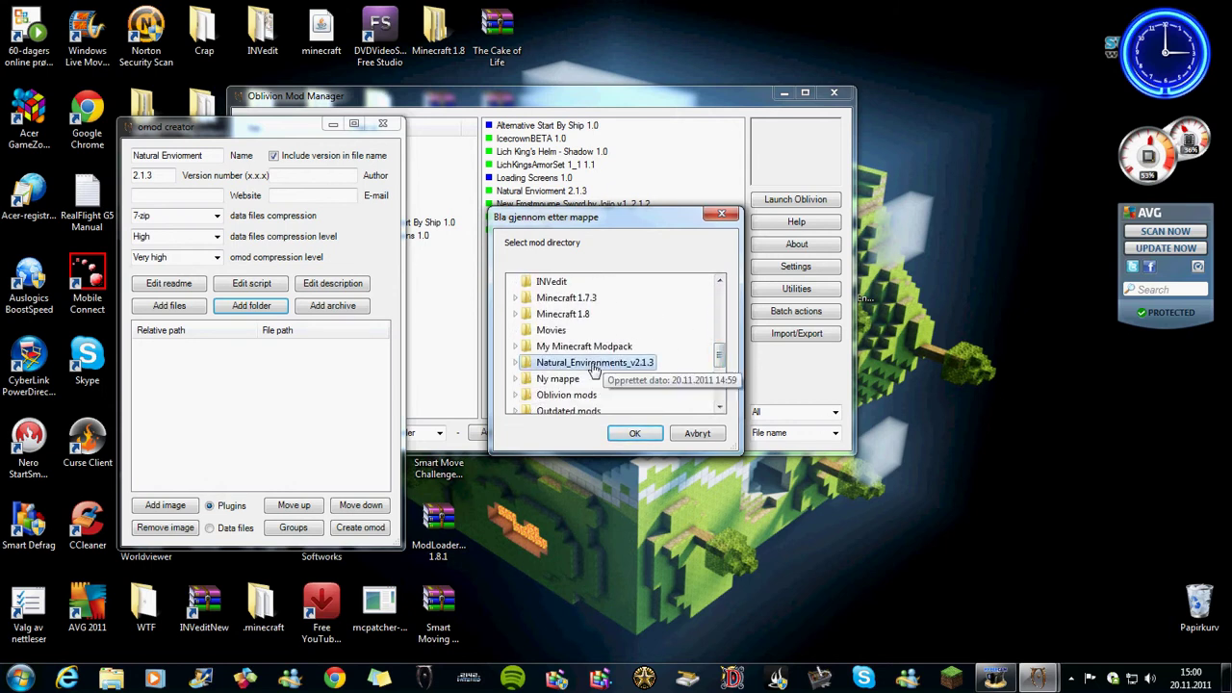
{"action": "left_click", "coordinate": [632, 434]}
{"action": "left_click", "coordinate": [674, 428]}
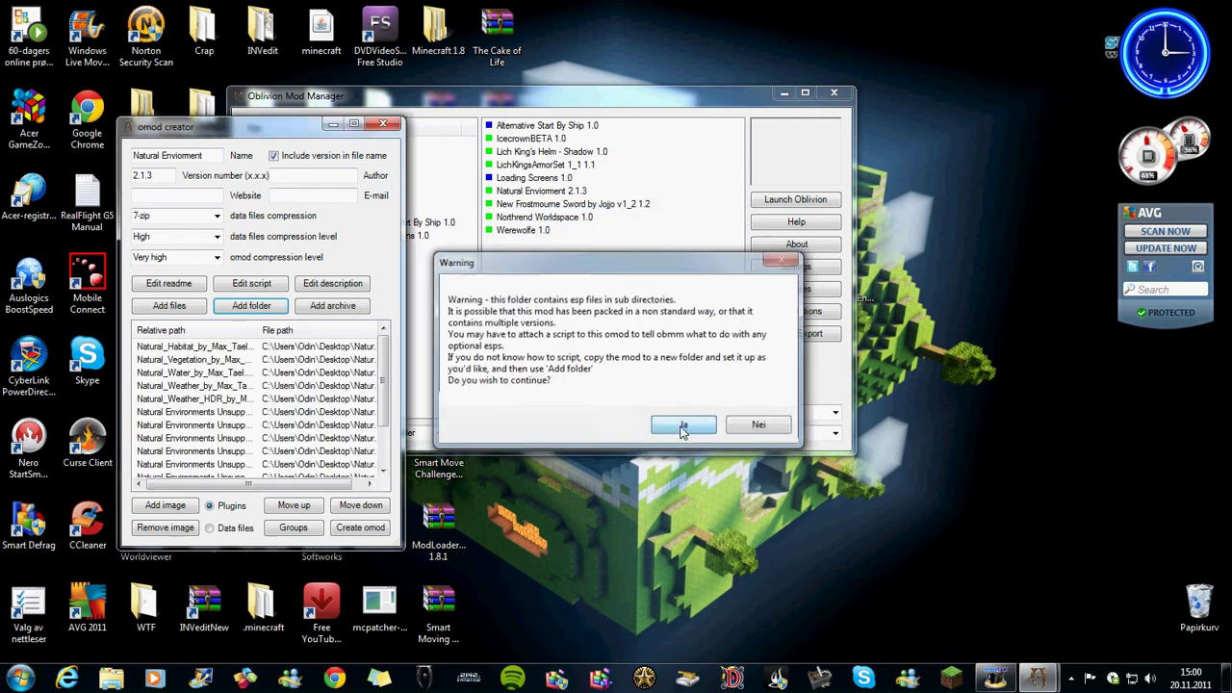
{"action": "left_click_drag", "start_coordinate": [383, 364], "coordinate": [381, 331]}
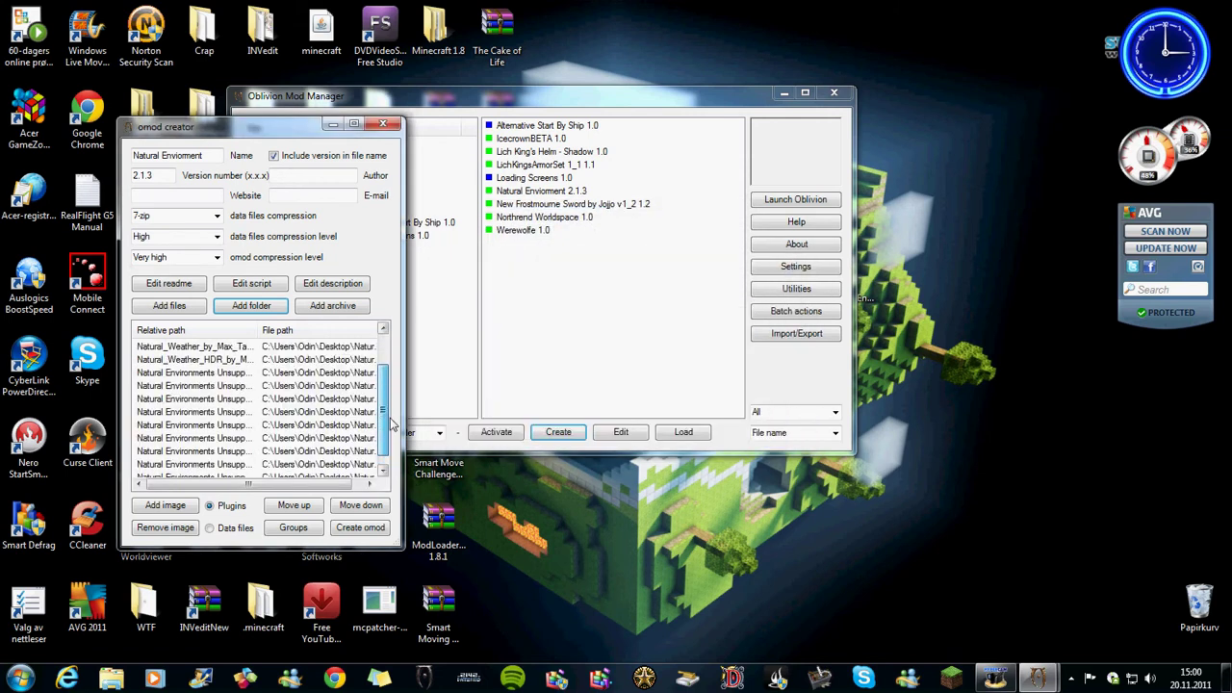
Build the omod, overwriting the existing file and accepting the no-author and no-description warnings.
{"action": "left_click", "coordinate": [370, 529]}
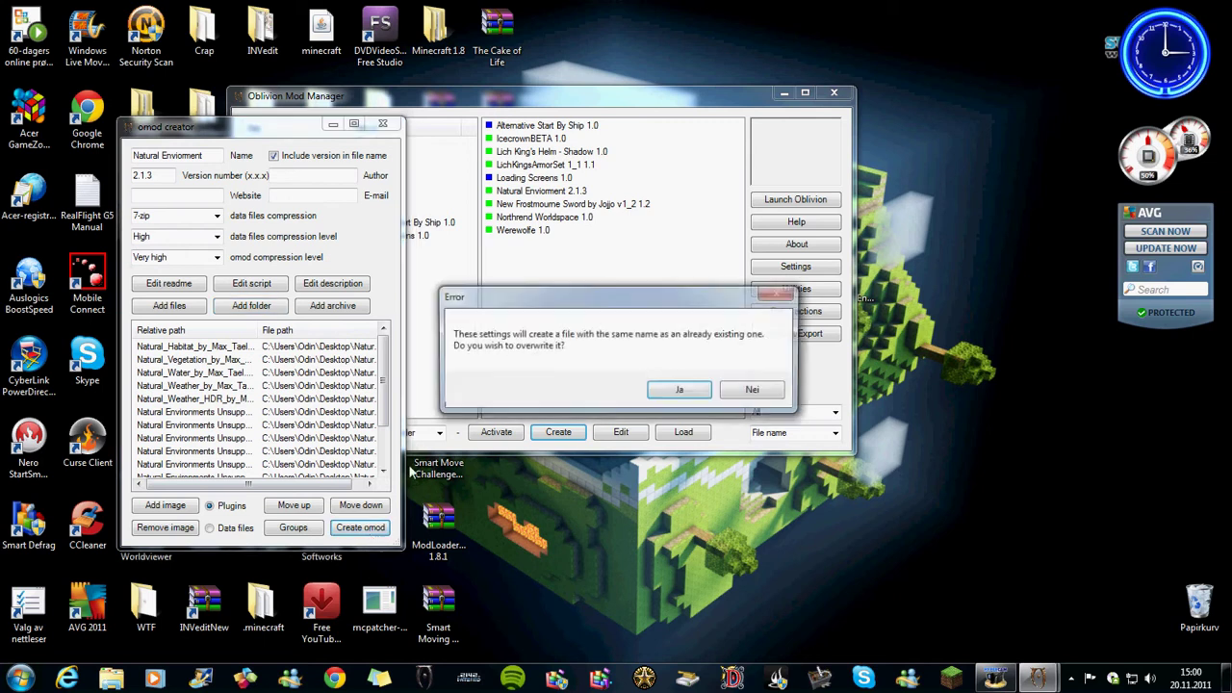
{"action": "left_click", "coordinate": [675, 391]}
{"action": "left_click", "coordinate": [596, 392]}
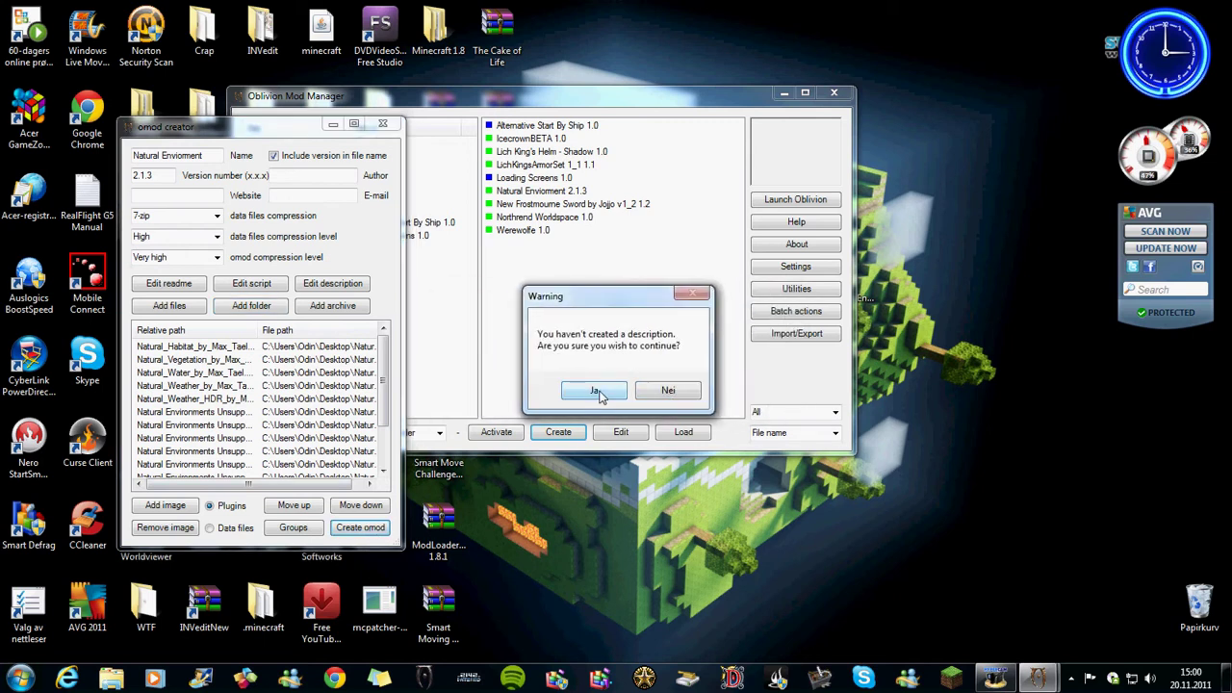
{"action": "left_click", "coordinate": [668, 391]}
{"action": "left_click", "coordinate": [388, 528]}
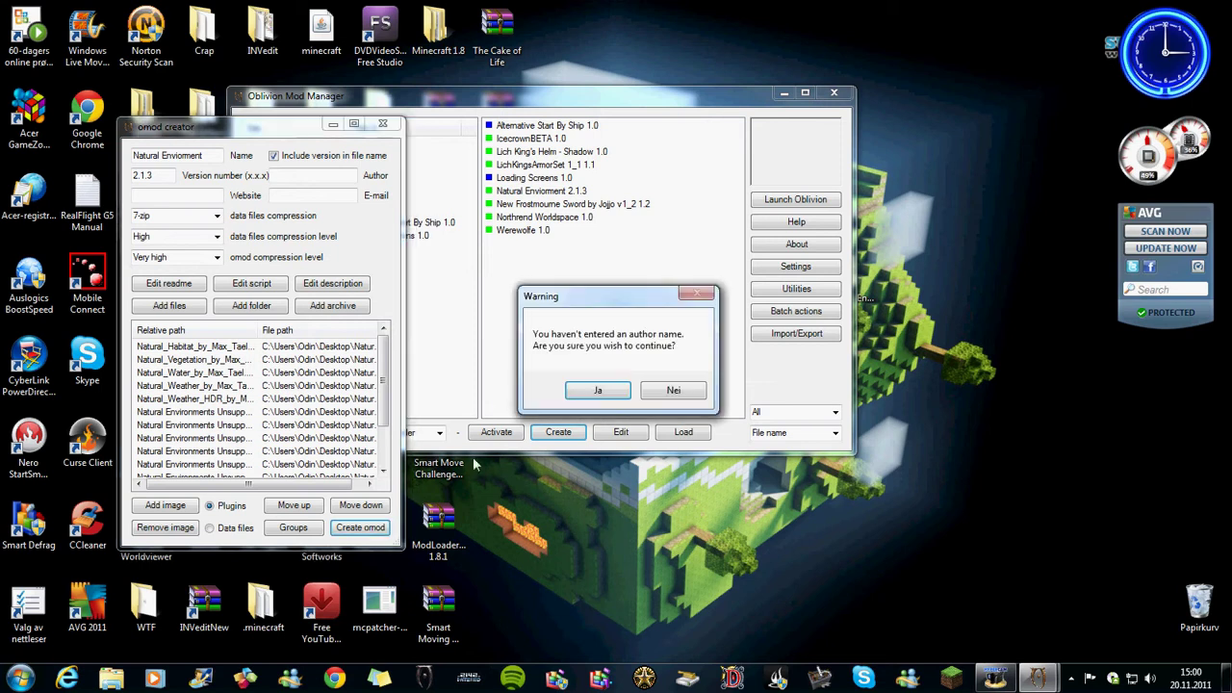
{"action": "left_click", "coordinate": [678, 392]}
{"action": "left_click", "coordinate": [380, 529]}
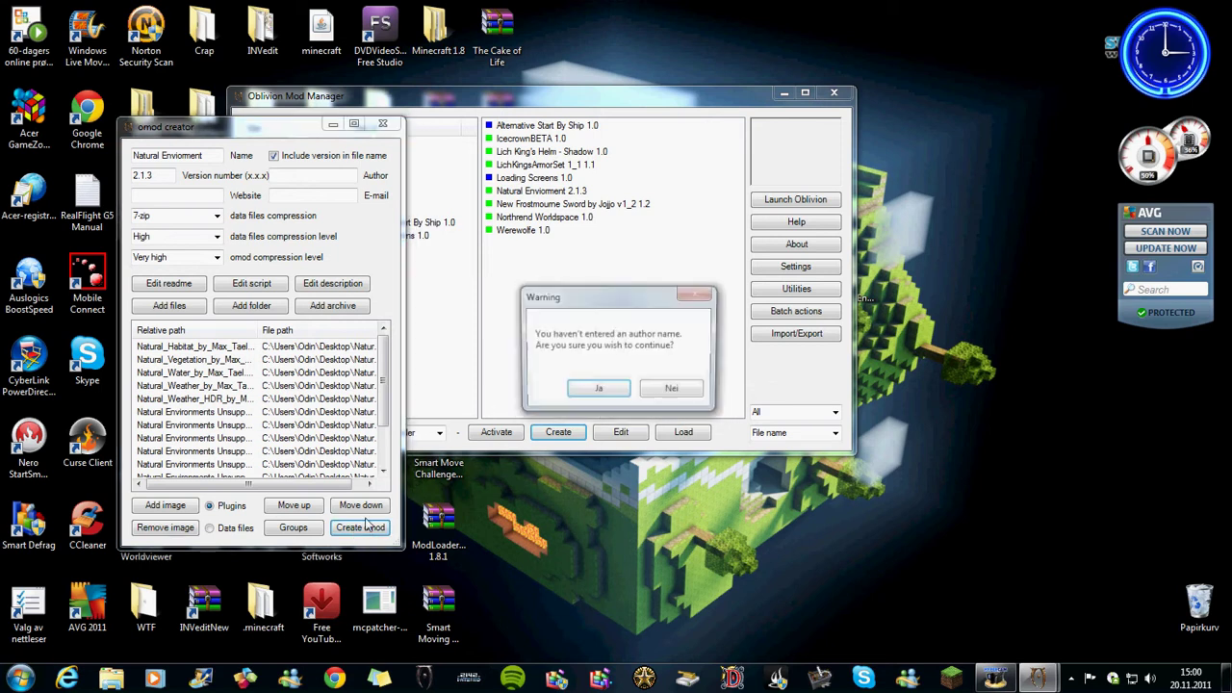
{"action": "left_click", "coordinate": [597, 392]}
{"action": "left_click", "coordinate": [597, 391]}
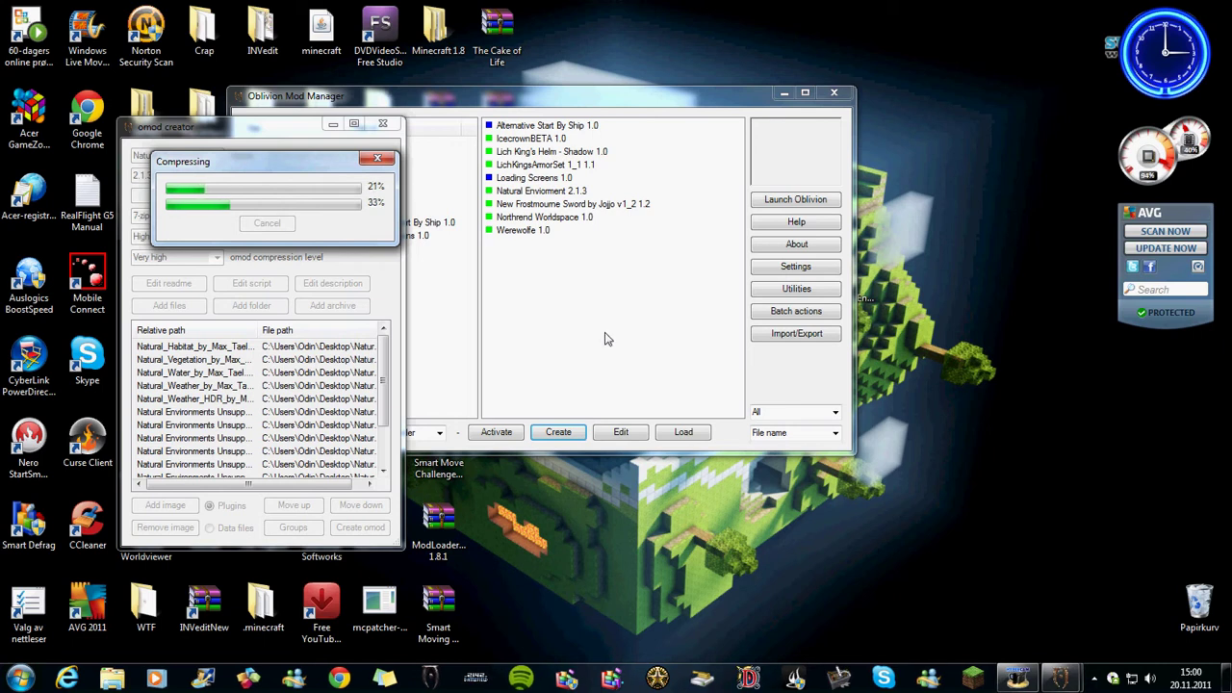
Wait for compression to finish, close the creator, and acknowledge 'omod created successfully'.
{"action": "left_click", "coordinate": [1015, 678]}
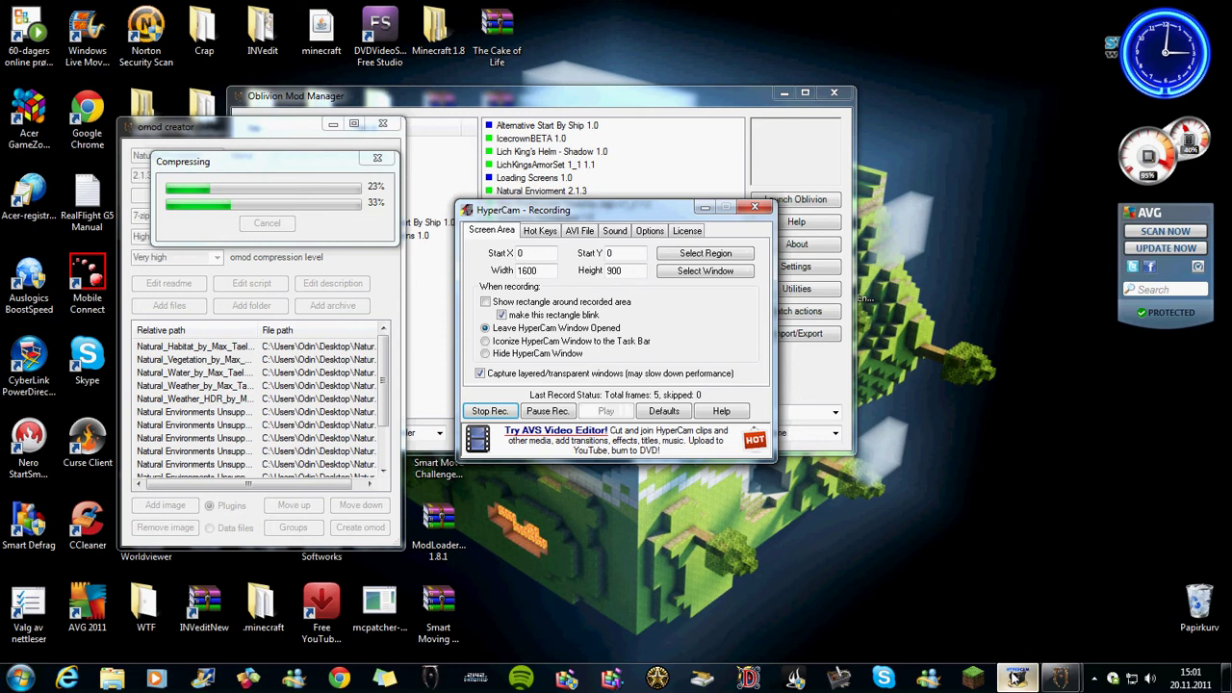
{"action": "left_click", "coordinate": [1015, 678]}
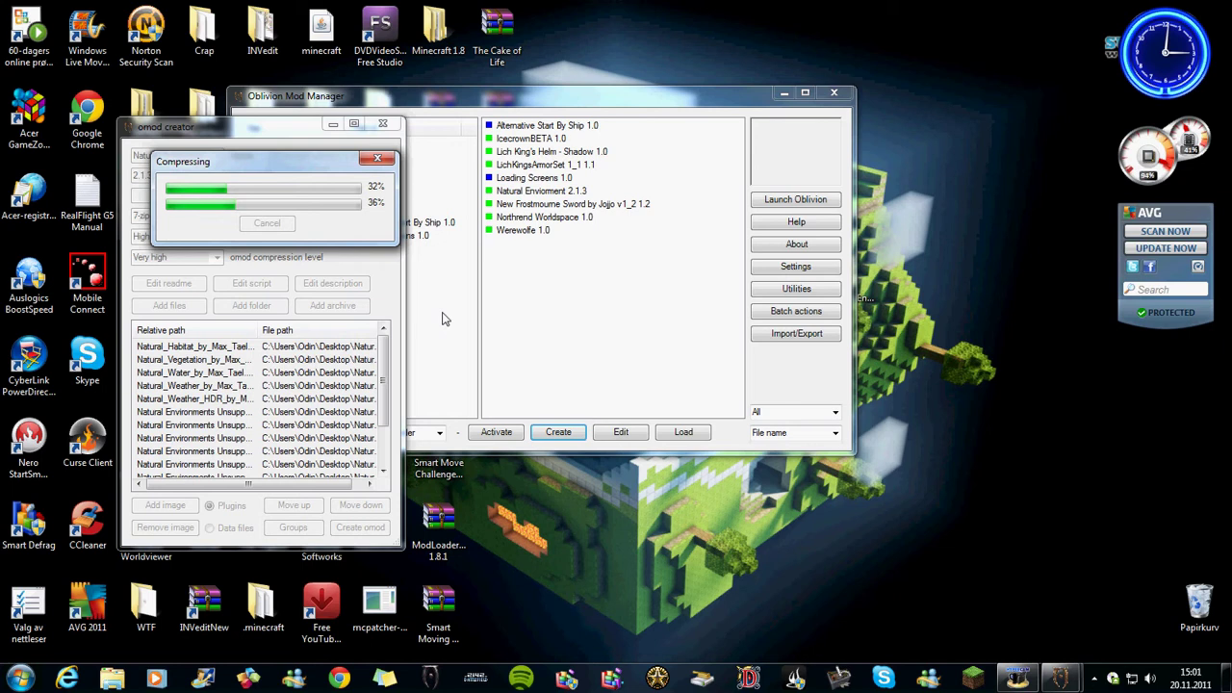
{"action": "left_click", "coordinate": [1019, 680]}
{"action": "left_click", "coordinate": [1022, 681]}
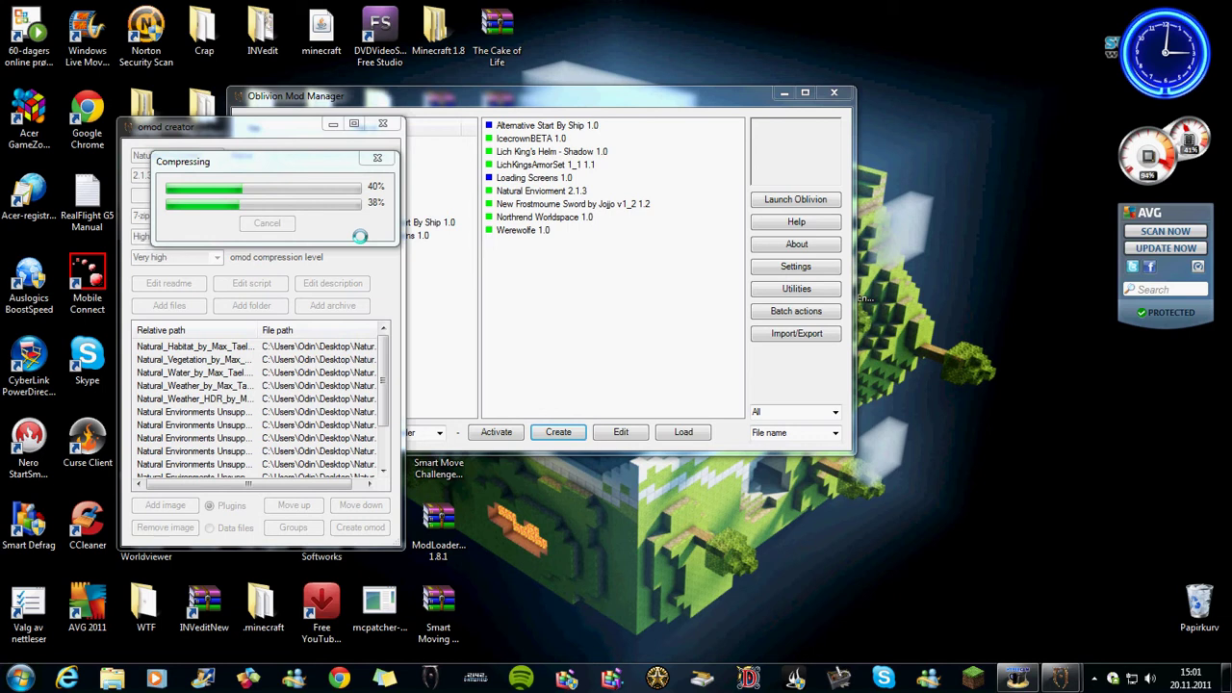
{"action": "left_click", "coordinate": [1019, 680]}
{"action": "left_click", "coordinate": [566, 412]}
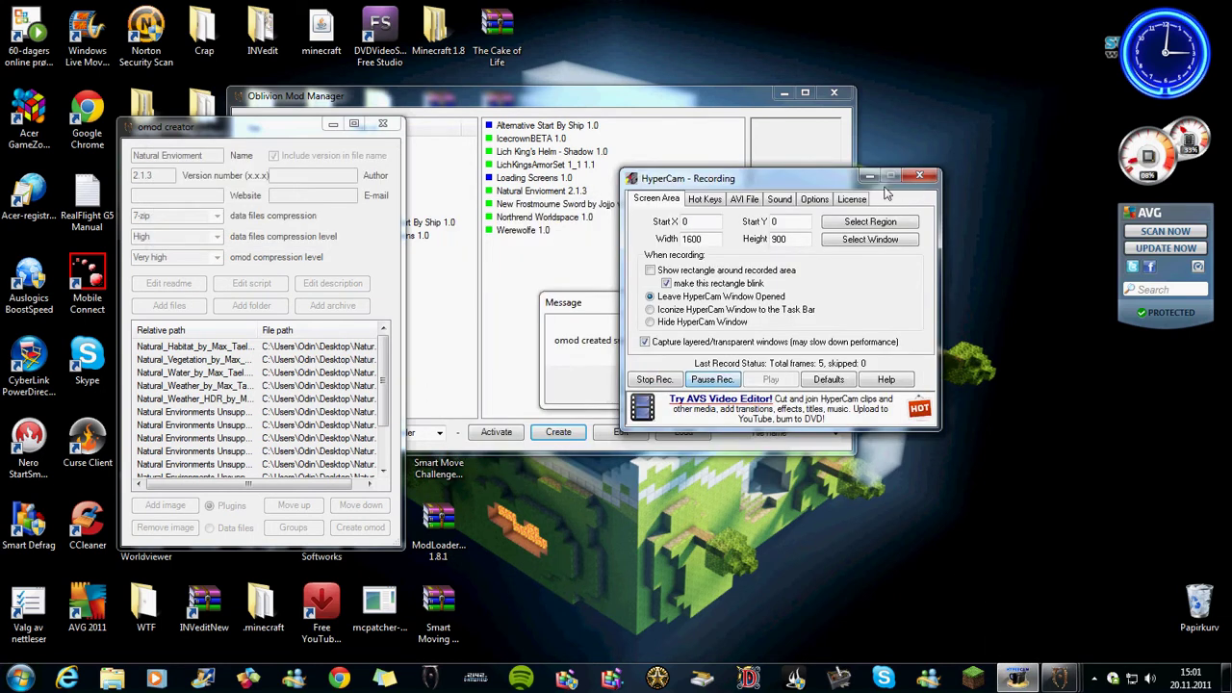
{"action": "left_click", "coordinate": [870, 177]}
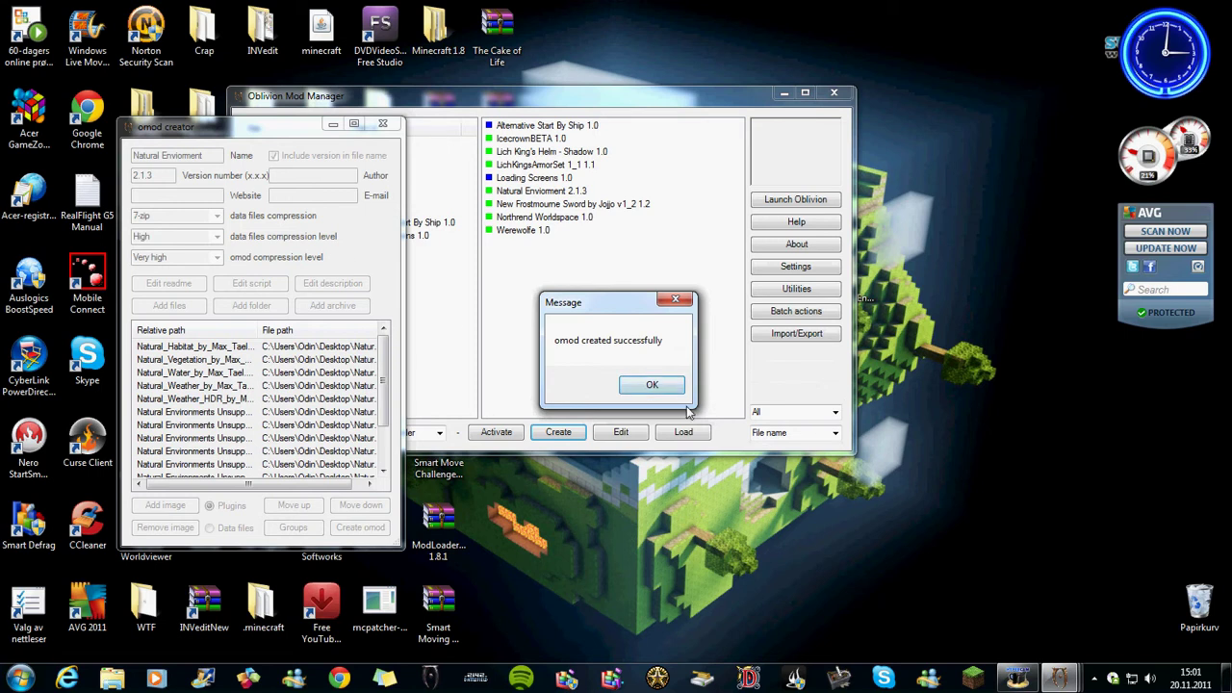
{"action": "left_click", "coordinate": [652, 384]}
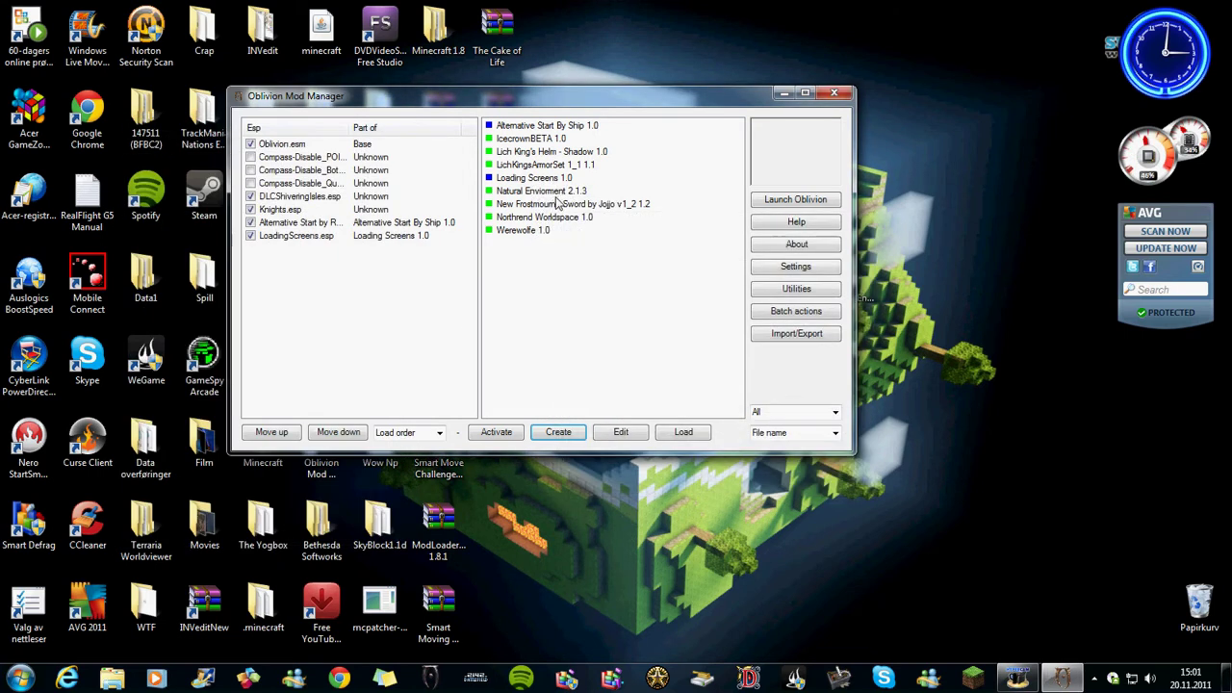
Activate Natural Enviroment 2.1.3 and re-toggle the Natural_Weather plugin so all five esps are ticked.
{"action": "left_click", "coordinate": [555, 197]}
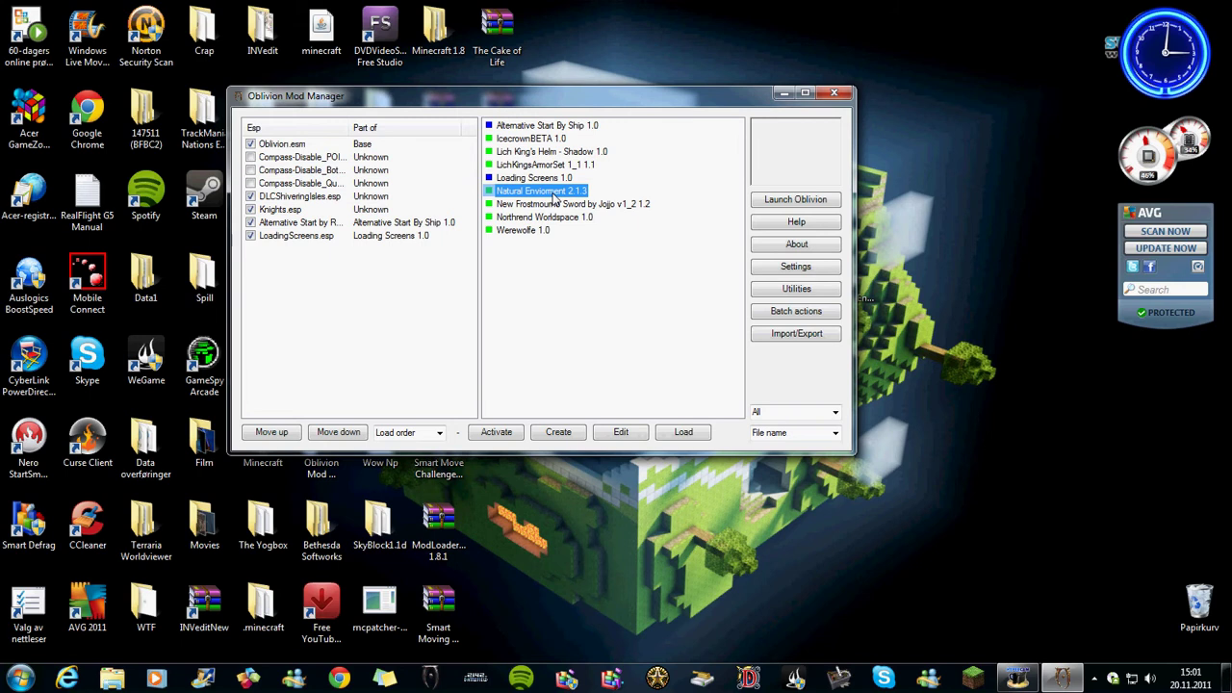
{"action": "left_click", "coordinate": [496, 432]}
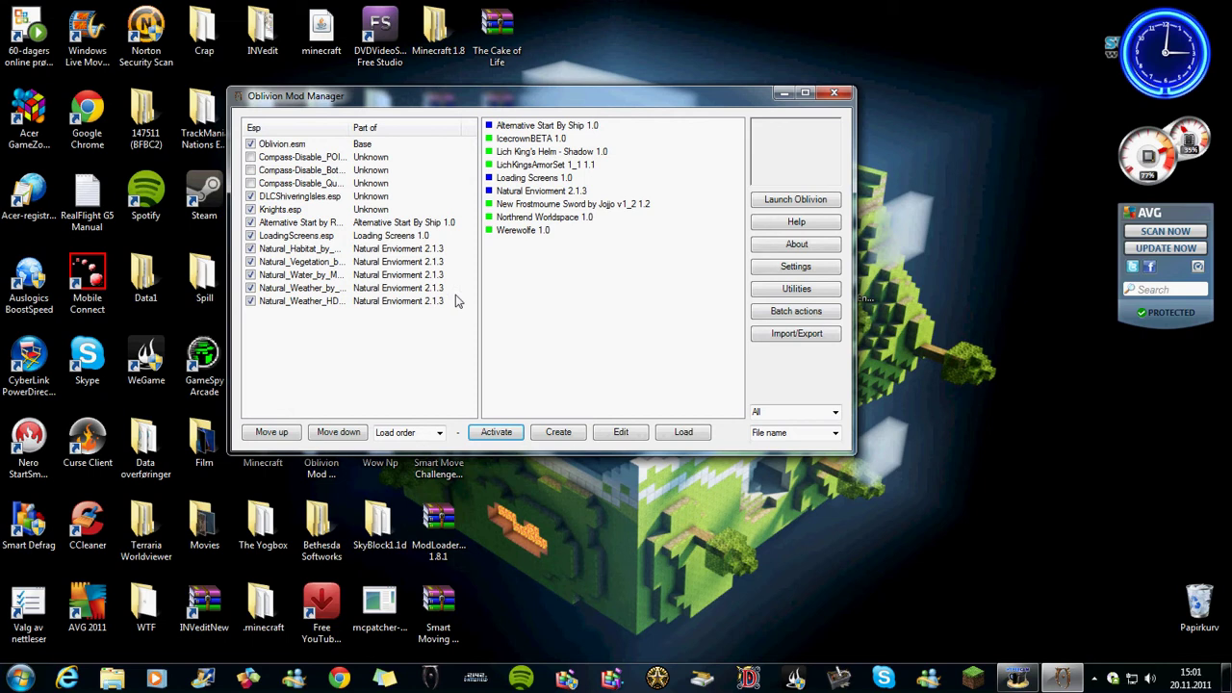
{"action": "left_click", "coordinate": [250, 302]}
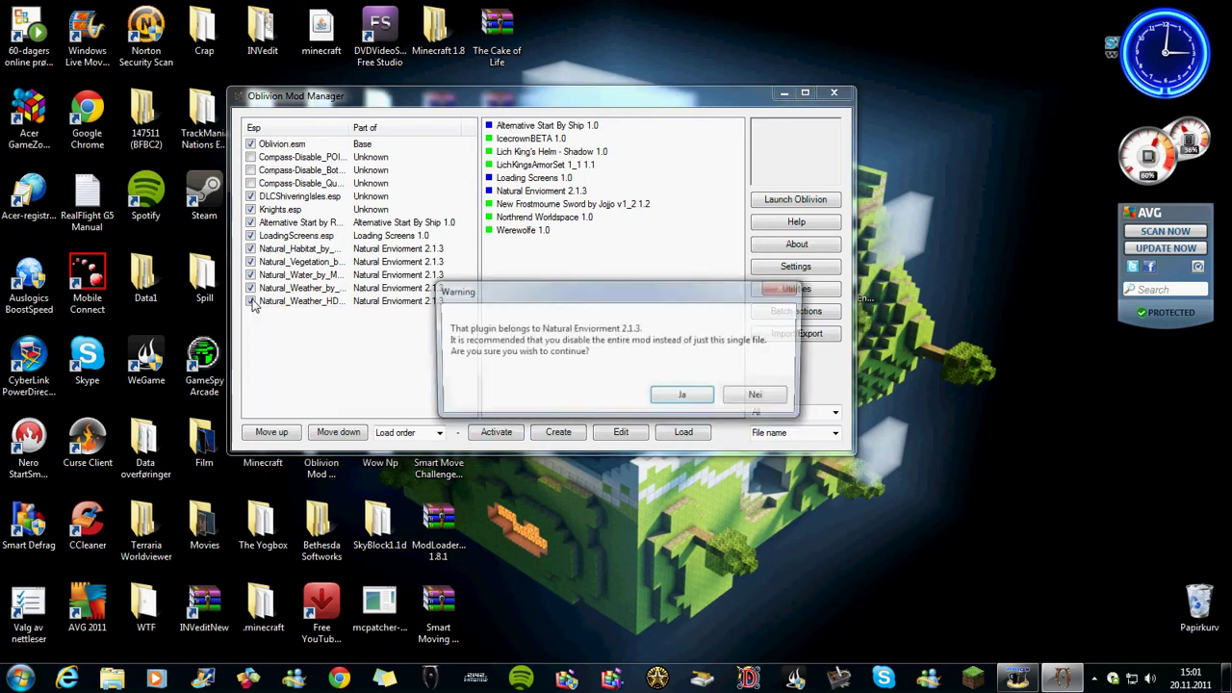
{"action": "left_click", "coordinate": [709, 399]}
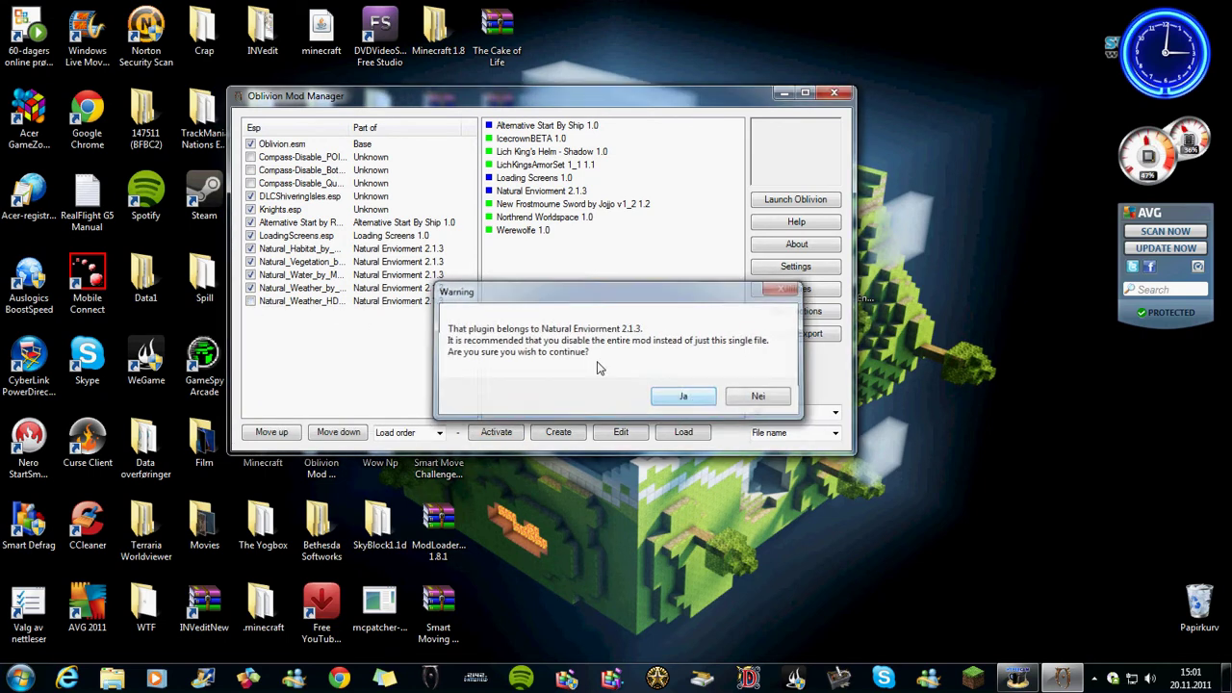
{"action": "left_click", "coordinate": [250, 301]}
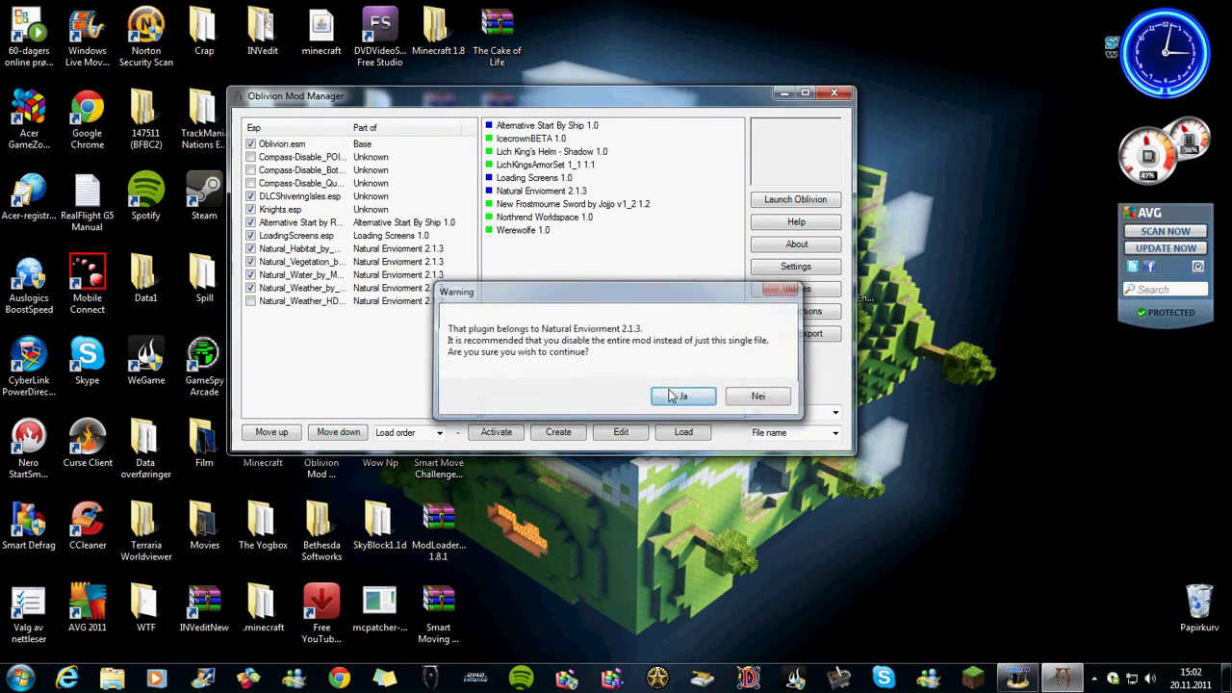
{"action": "left_click", "coordinate": [697, 394]}
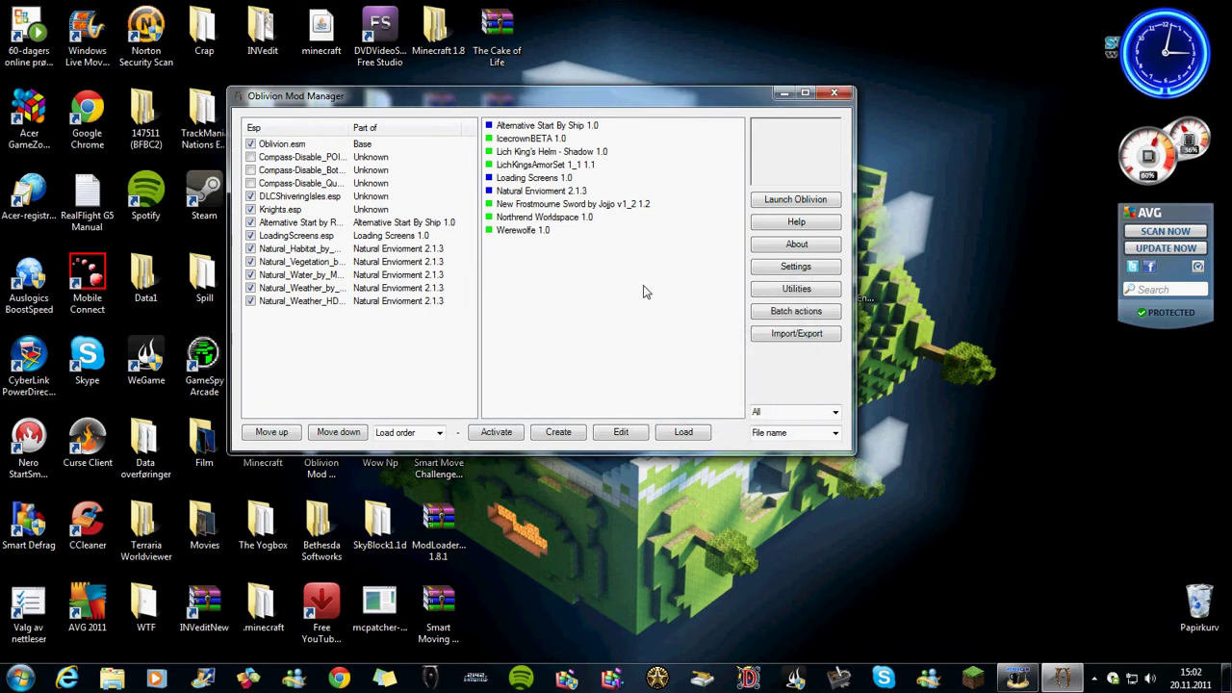
{"action": "left_click_drag", "start_coordinate": [520, 106], "coordinate": [759, 126]}
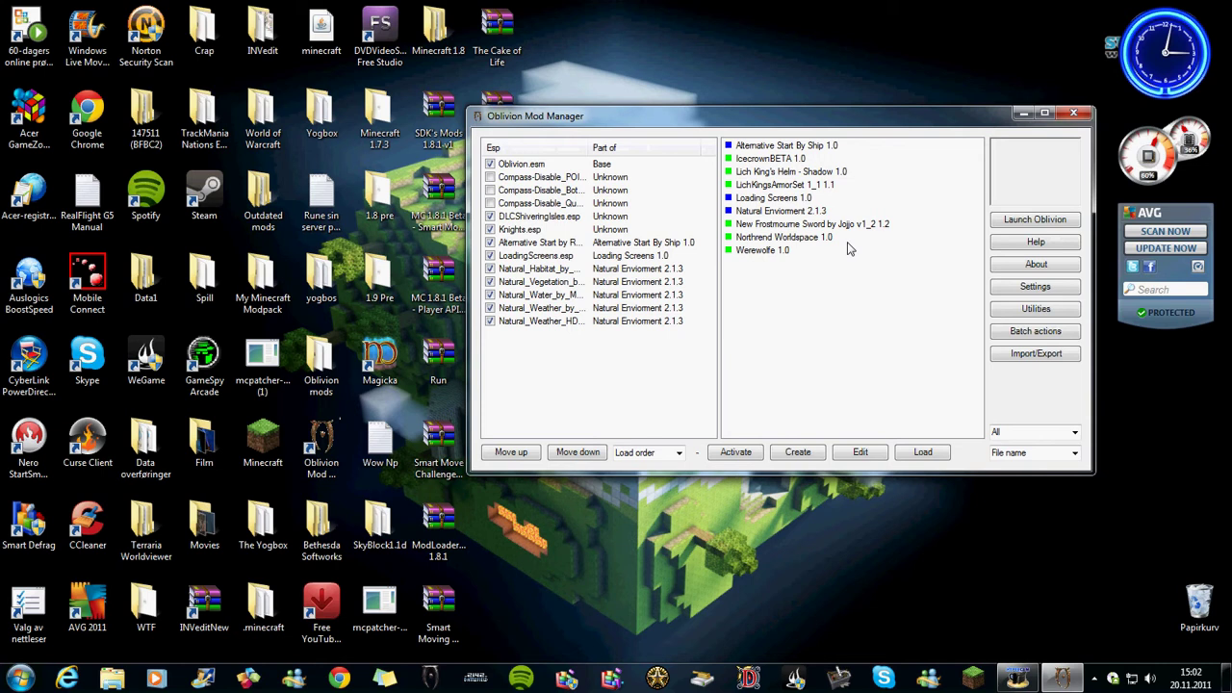